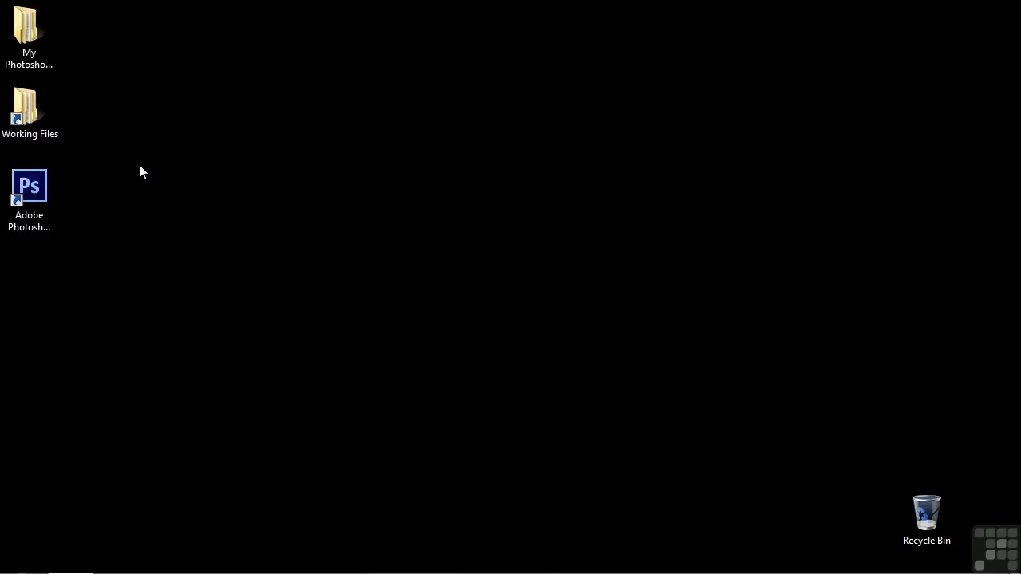
Step: Launch Adobe Photoshop and add the timelapse-4.mp4 clip from the Digital Juice stock footage folder to the timeline
{"action": "double_click", "coordinate": [37, 195]}
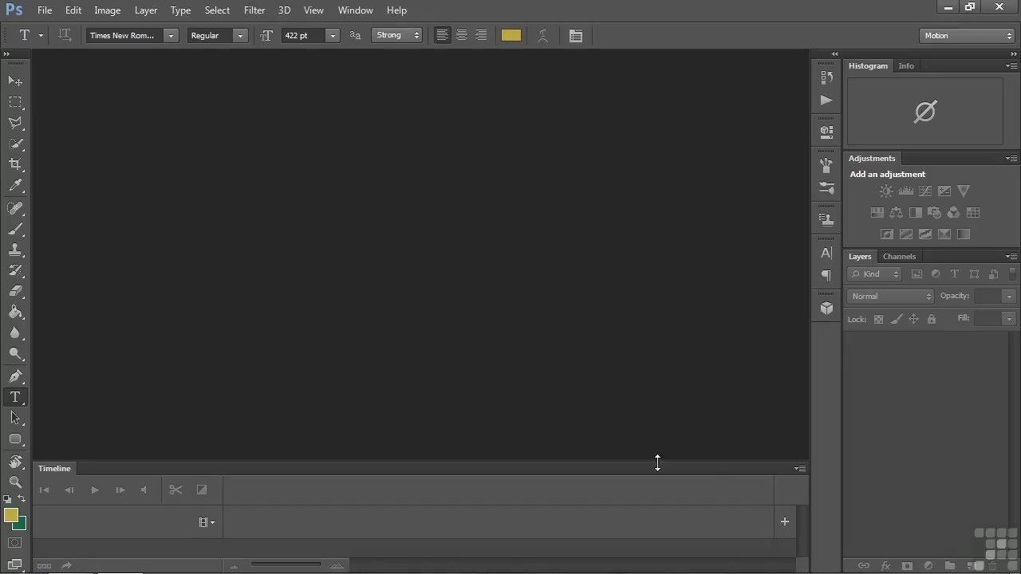
{"action": "left_click", "coordinate": [784, 522]}
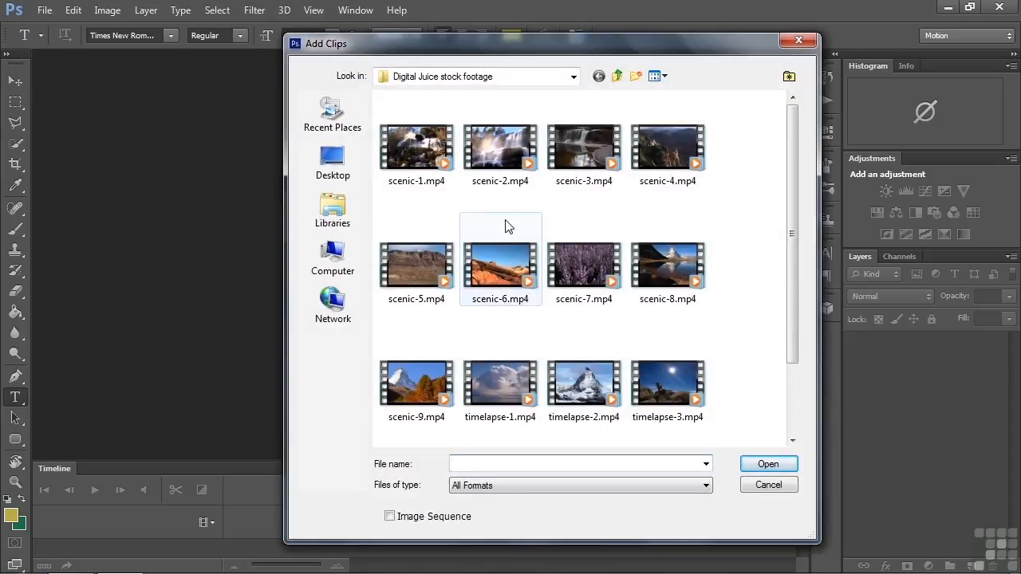
{"action": "left_click_drag", "start_coordinate": [793, 209], "coordinate": [792, 305]}
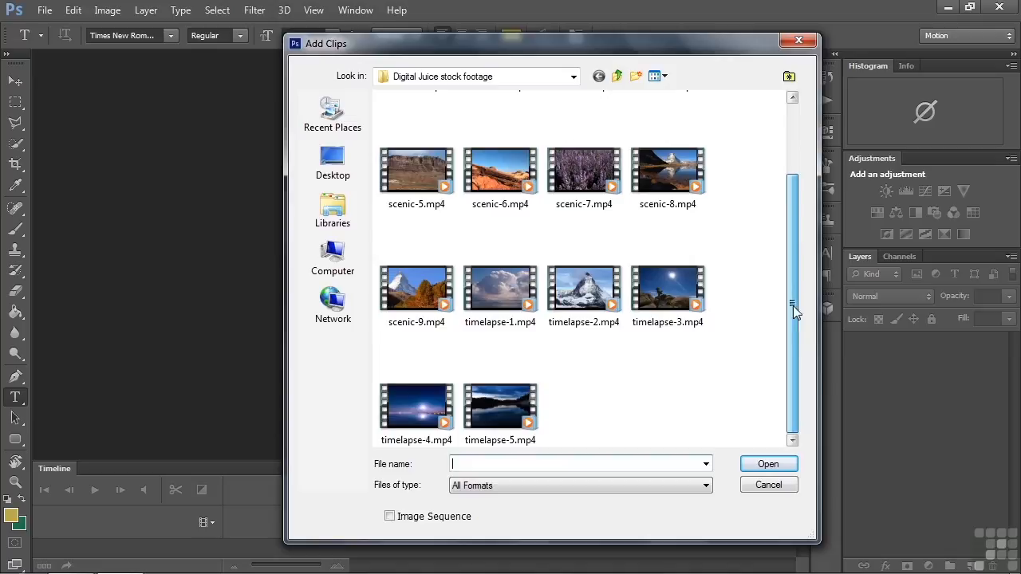
{"action": "double_click", "coordinate": [418, 413]}
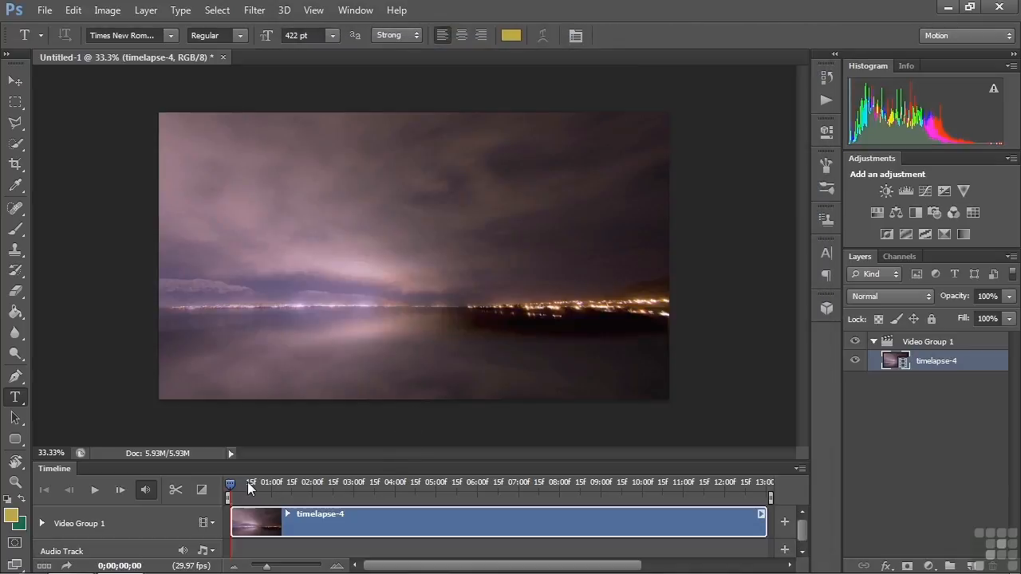
Step: Trim the start of the timelapse-4 clip at 0;00;02;12 and add a new video group above it
{"action": "left_click_drag", "start_coordinate": [230, 488], "coordinate": [329, 477]}
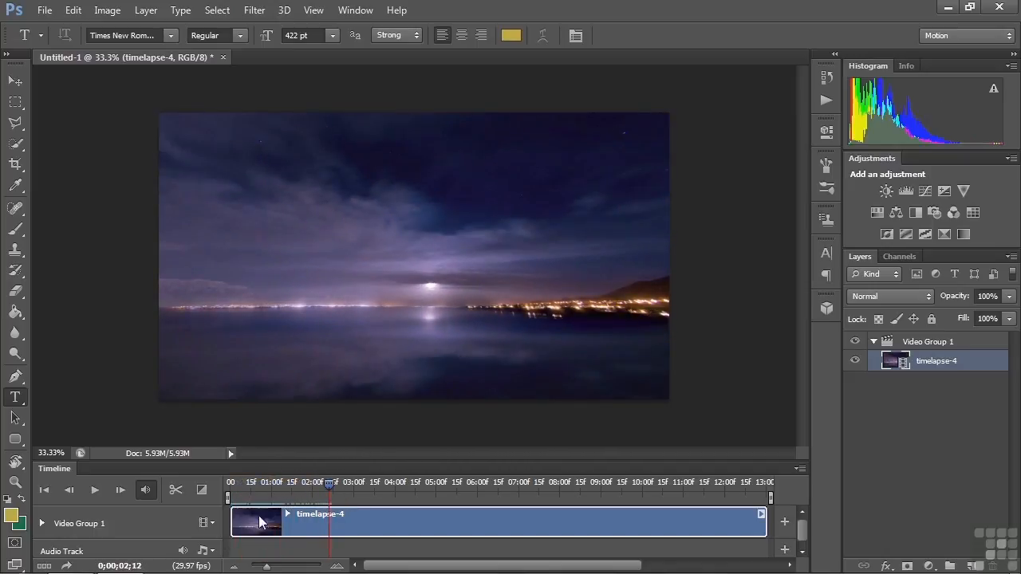
{"action": "left_click_drag", "start_coordinate": [232, 523], "coordinate": [331, 518]}
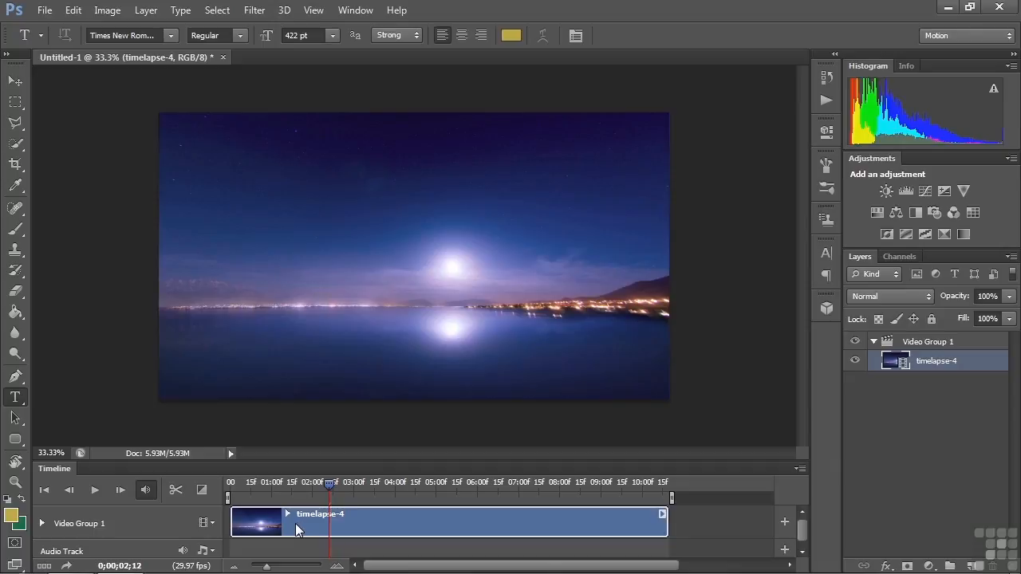
{"action": "left_click", "coordinate": [213, 524]}
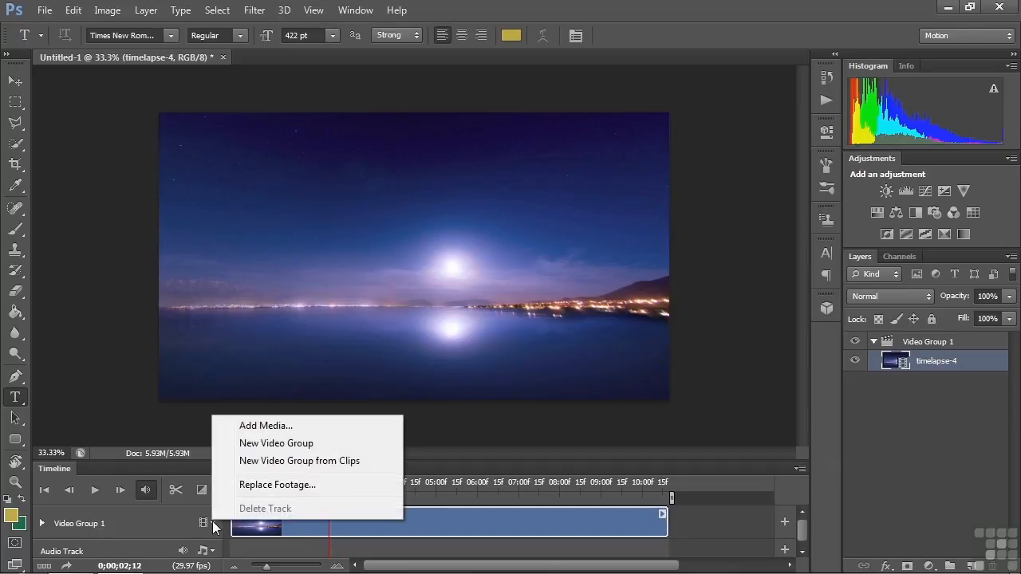
{"action": "left_click", "coordinate": [247, 443]}
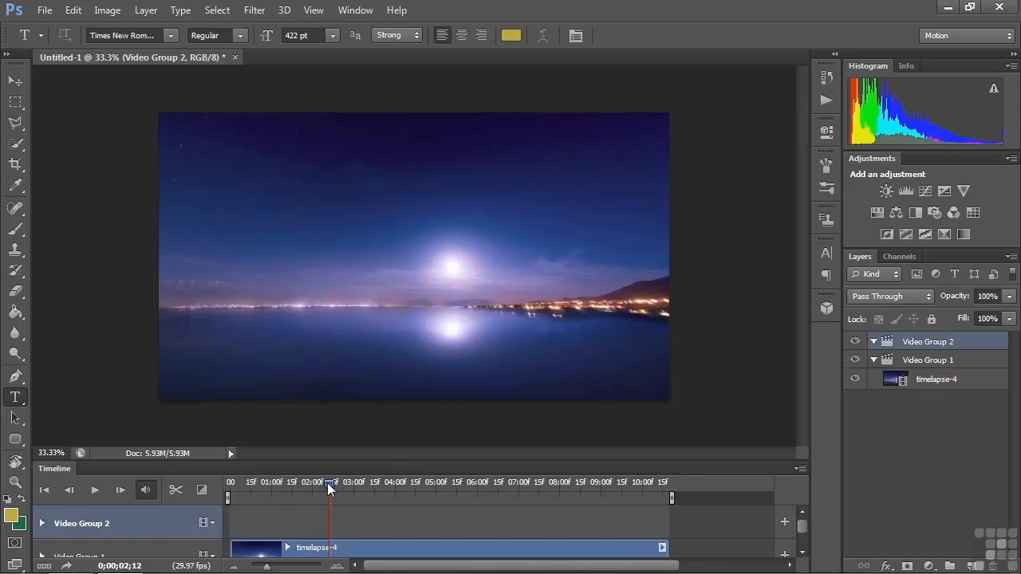
Step: At the start of the timeline, add the text "Text reflection" in the new video group and centre it horizontally over the waterline
{"action": "left_click", "coordinate": [231, 492]}
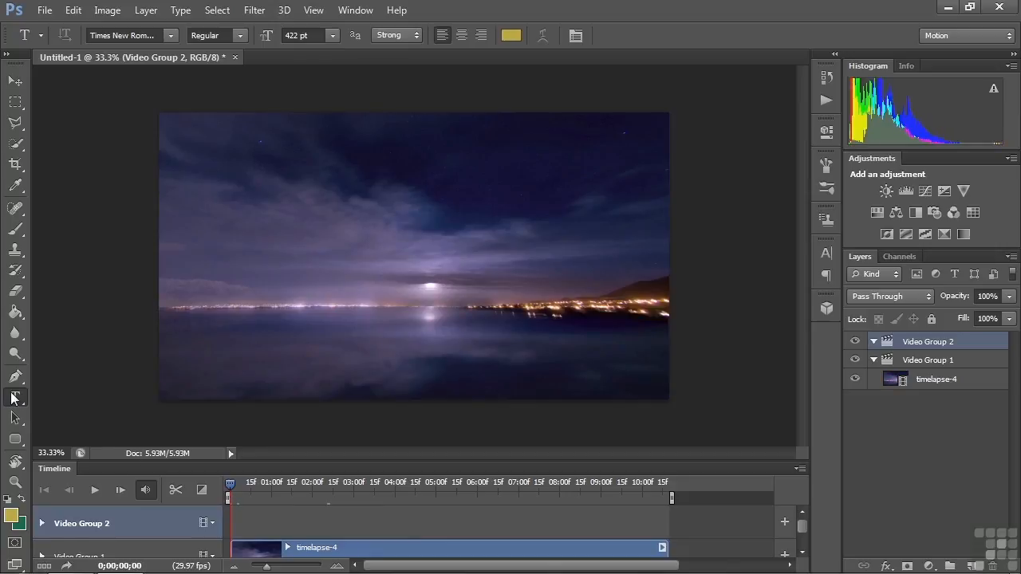
{"action": "left_click", "coordinate": [217, 284]}
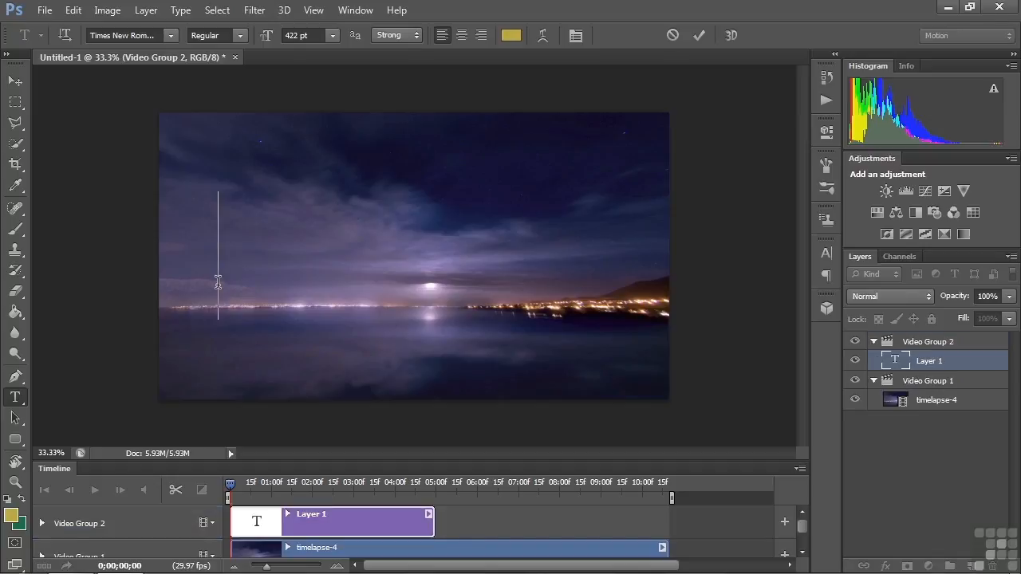
{"action": "type", "text": "Text r"}
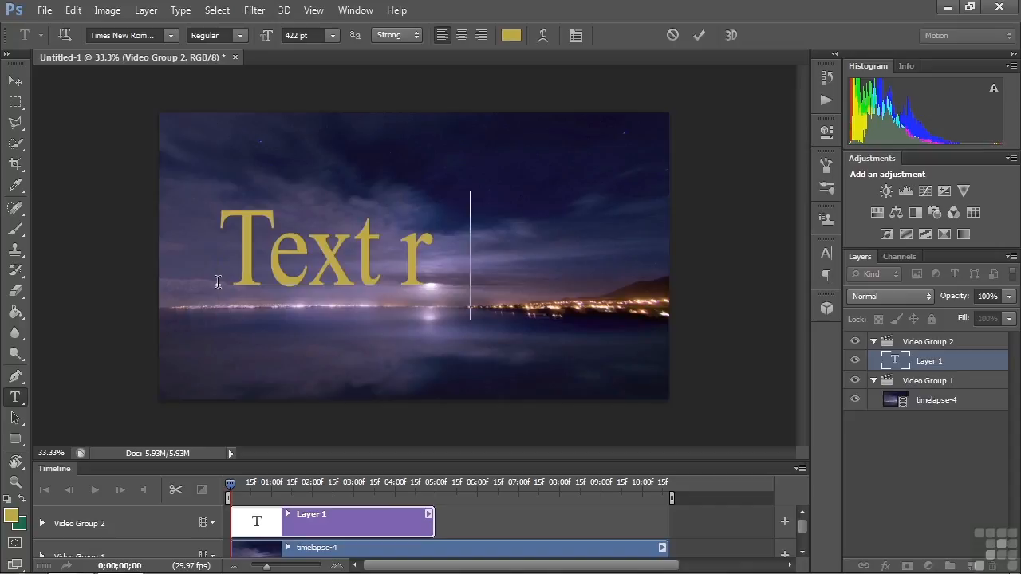
{"action": "type", "text": "eflection"}
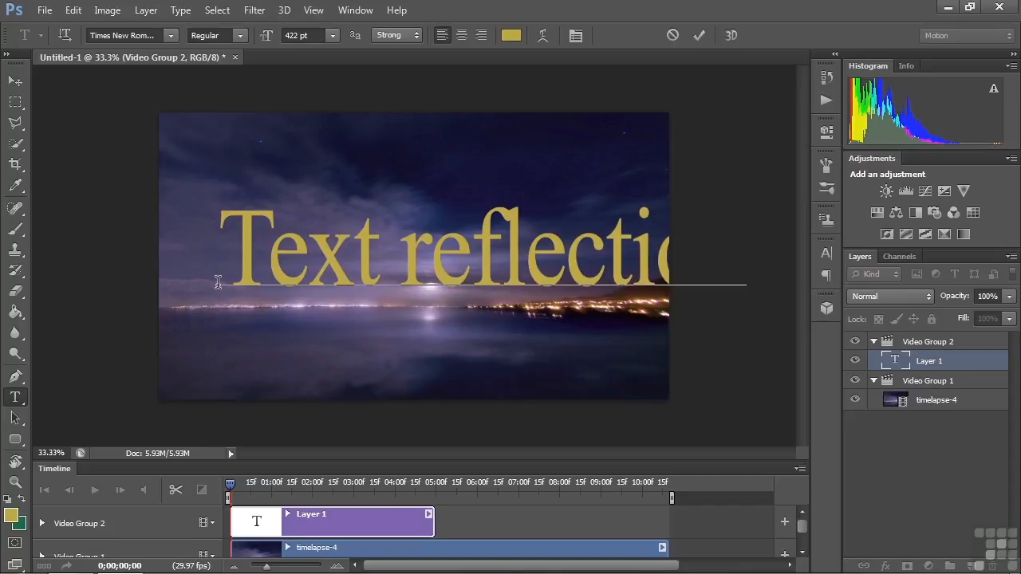
{"action": "key", "text": "ctrl+Return"}
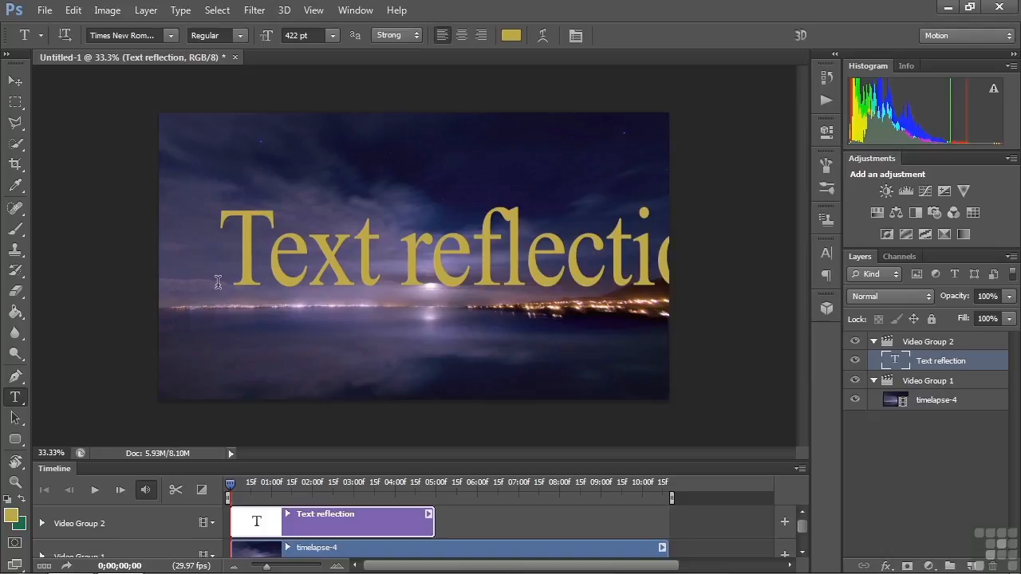
{"action": "key", "text": "v"}
{"action": "left_click_drag", "start_coordinate": [496, 246], "coordinate": [432, 300]}
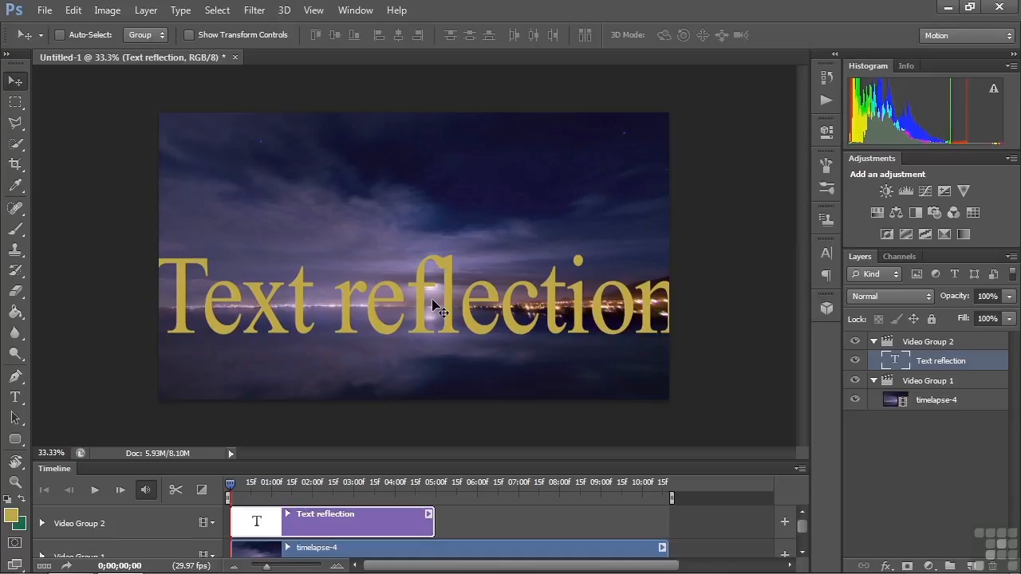
Step: Create a 3D extrusion from the Text reflection layer, accepting the switch to the 3D workspace
{"action": "left_click", "coordinate": [284, 11]}
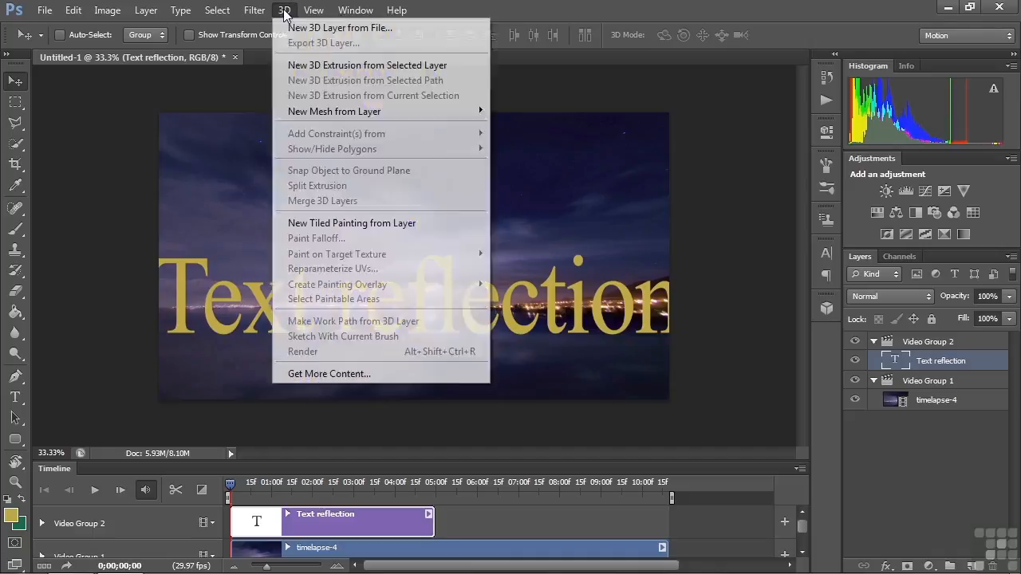
{"action": "left_click", "coordinate": [308, 69]}
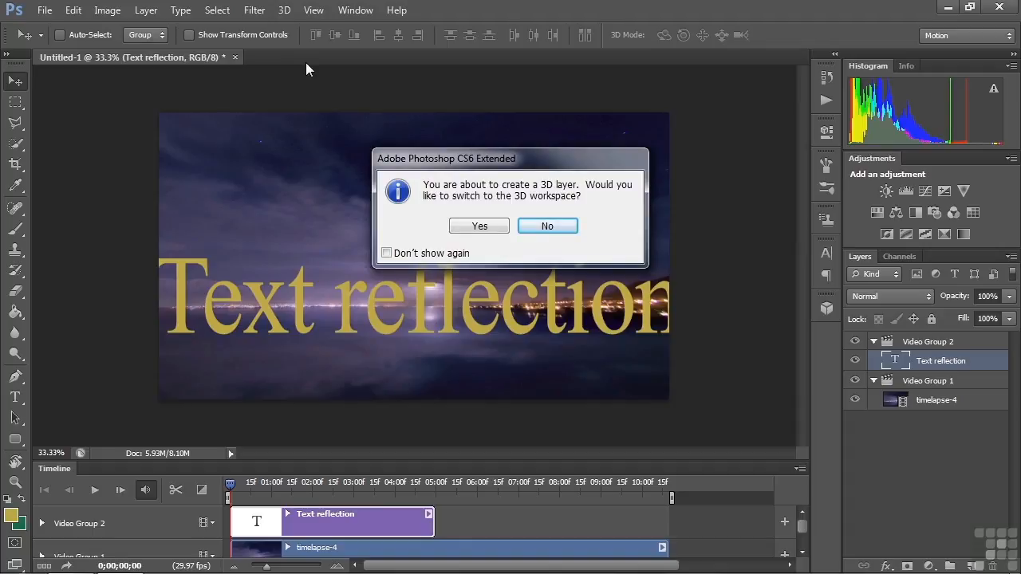
{"action": "left_click", "coordinate": [469, 222]}
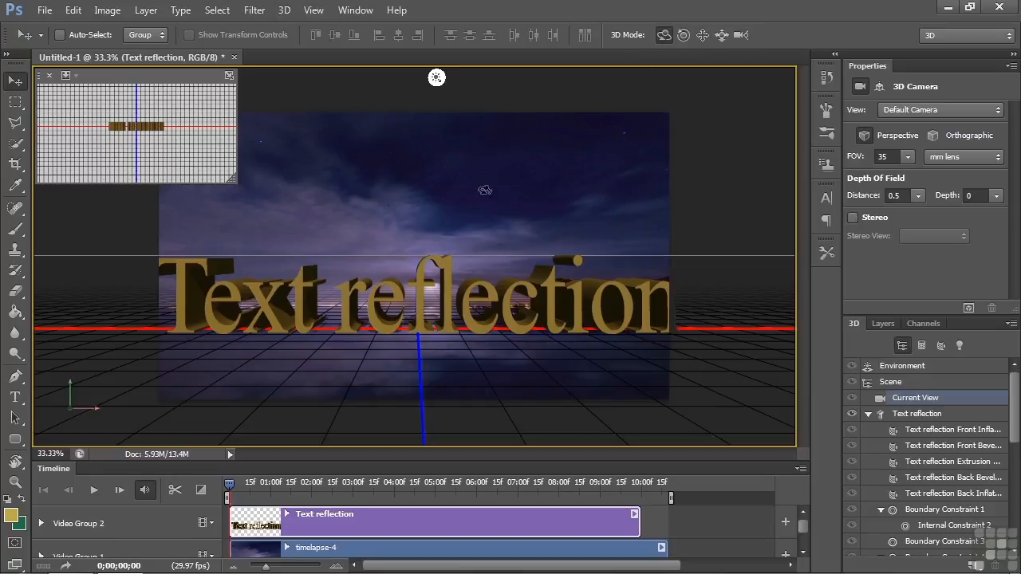
Step: Orbit and pan the 3D camera so the text stands lower on the water and the ground plane's horizon lines up with the footage
{"action": "left_click_drag", "start_coordinate": [429, 199], "coordinate": [434, 203]}
{"action": "left_click", "coordinate": [703, 36]}
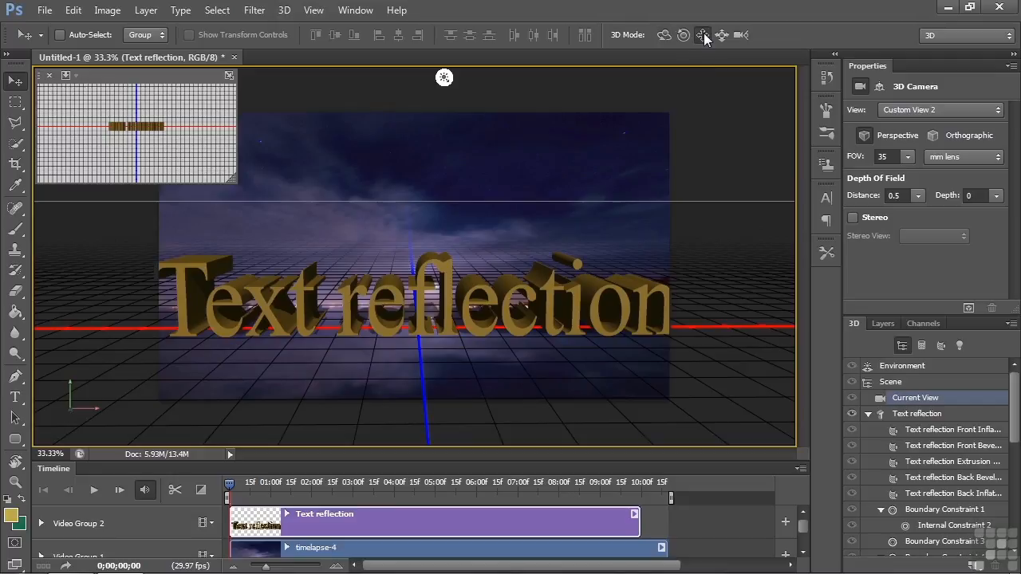
{"action": "left_click_drag", "start_coordinate": [542, 152], "coordinate": [544, 192]}
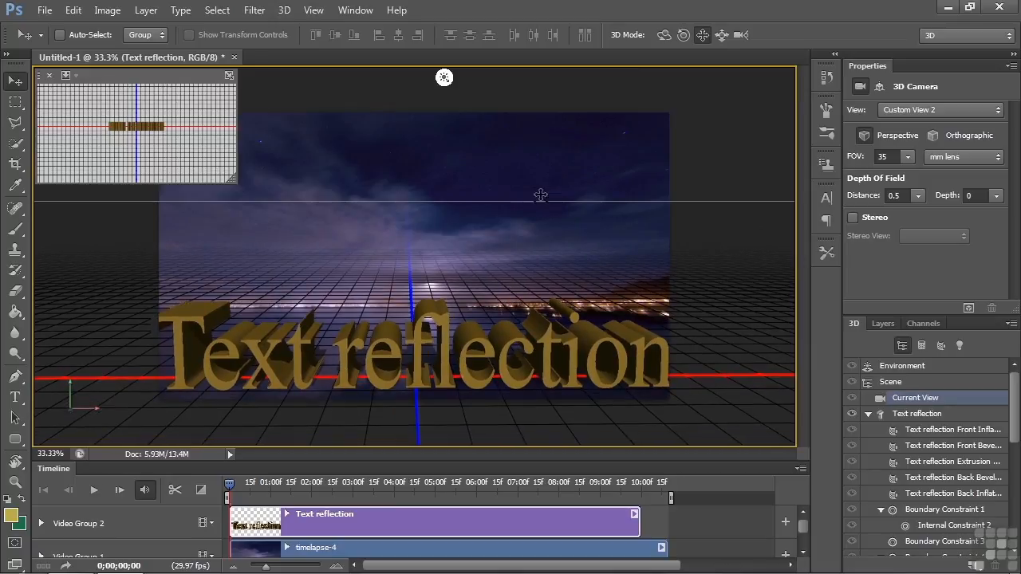
{"action": "left_click", "coordinate": [663, 35]}
{"action": "left_click_drag", "start_coordinate": [508, 218], "coordinate": [486, 247]}
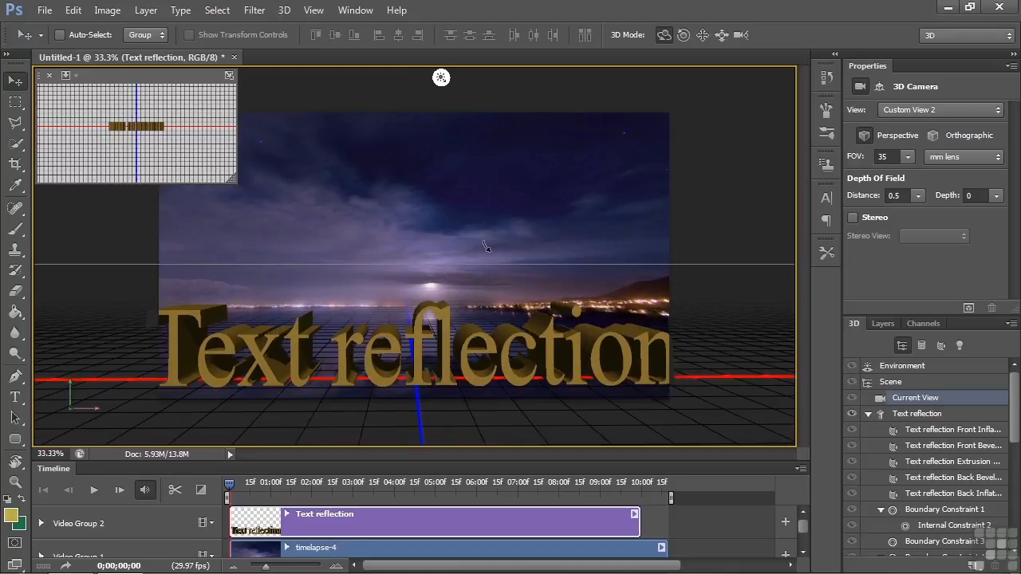
Step: Slide the 3D camera back until the whole text fits inside the frame
{"action": "left_click", "coordinate": [721, 36]}
{"action": "mouse_move", "coordinate": [475, 244]}
{"action": "left_mouse_down"}
{"action": "mouse_move", "coordinate": [476, 224]}
{"action": "mouse_move", "coordinate": [478, 238]}
{"action": "left_mouse_up"}
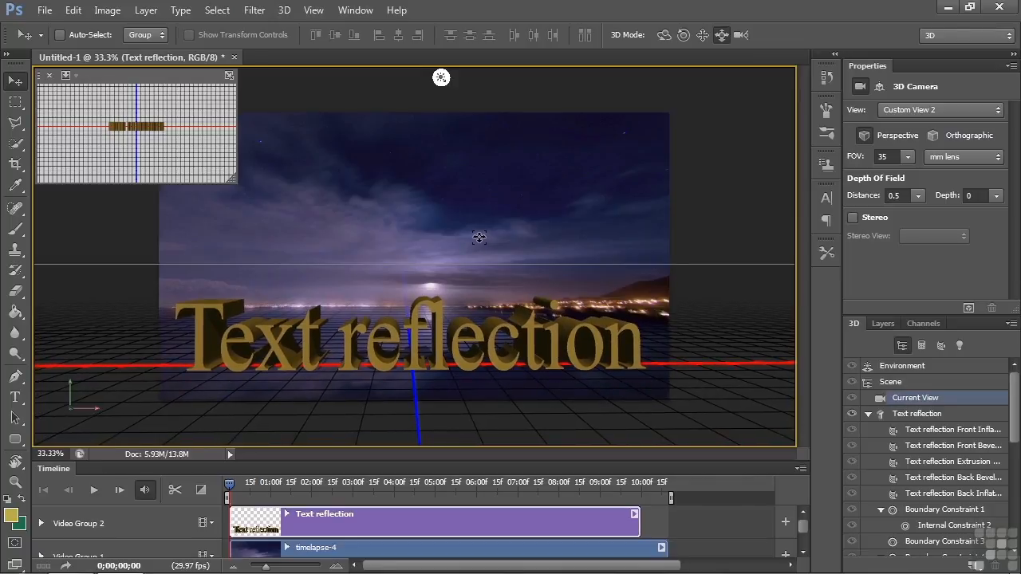
{"action": "left_click_drag", "start_coordinate": [479, 237], "coordinate": [478, 229]}
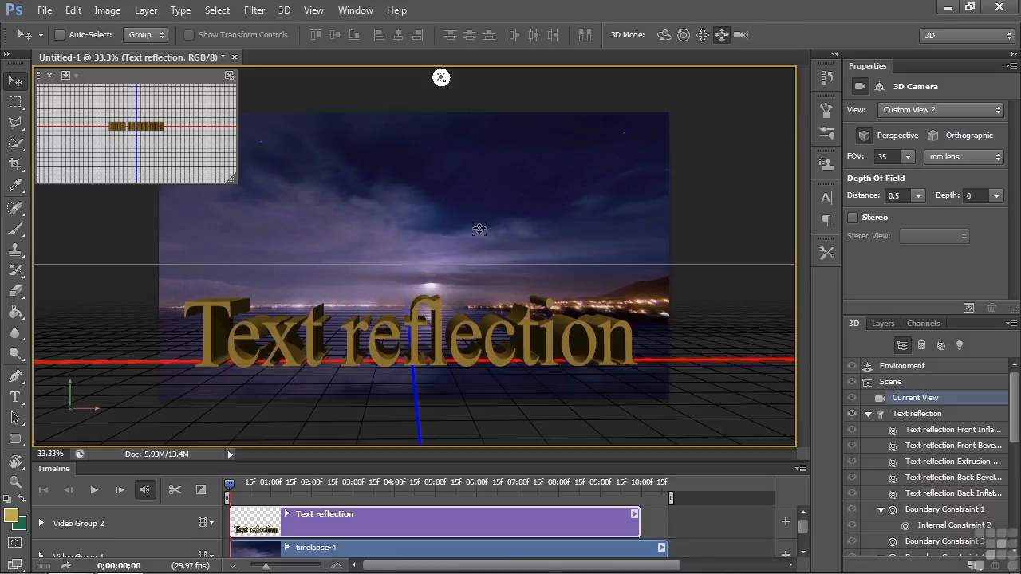
Step: Move the playhead to 0;00;03;14 and rotate the infinite light so it shines on the text from behind, from the moon's direction
{"action": "left_click_drag", "start_coordinate": [229, 488], "coordinate": [374, 483]}
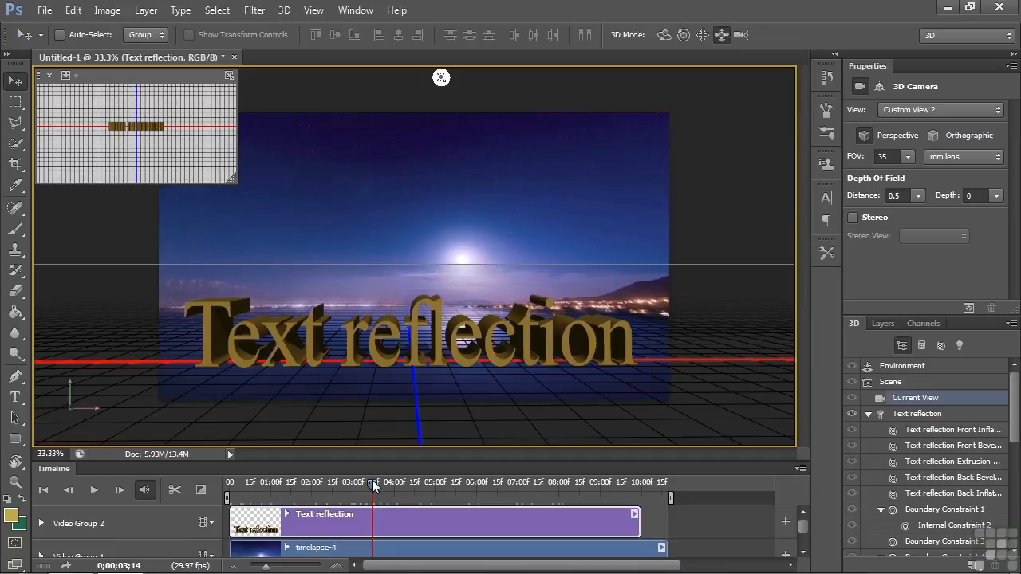
{"action": "left_click", "coordinate": [441, 78]}
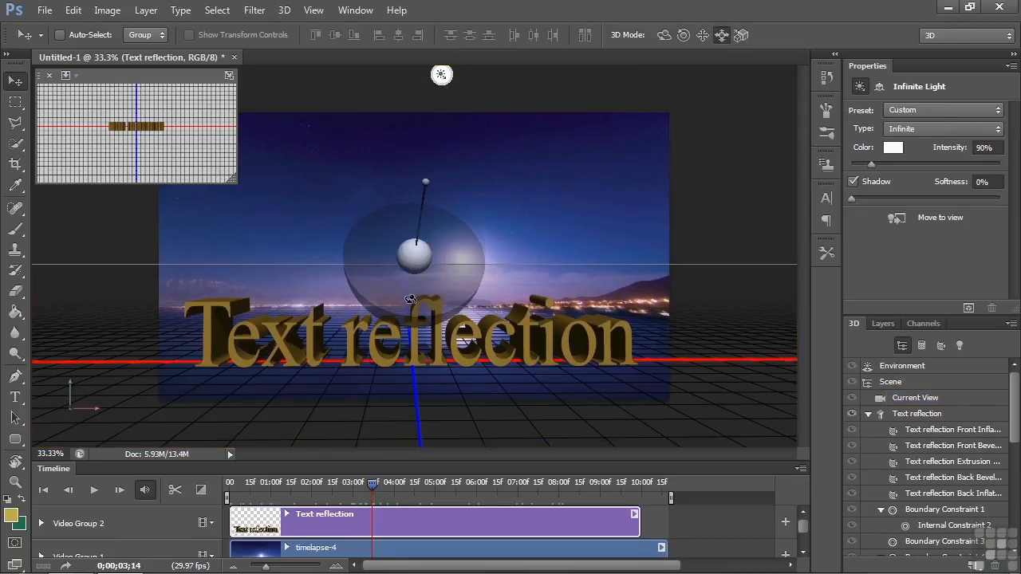
{"action": "mouse_move", "coordinate": [410, 303]}
{"action": "left_mouse_down"}
{"action": "mouse_move", "coordinate": [400, 177]}
{"action": "mouse_move", "coordinate": [376, 150]}
{"action": "left_mouse_up"}
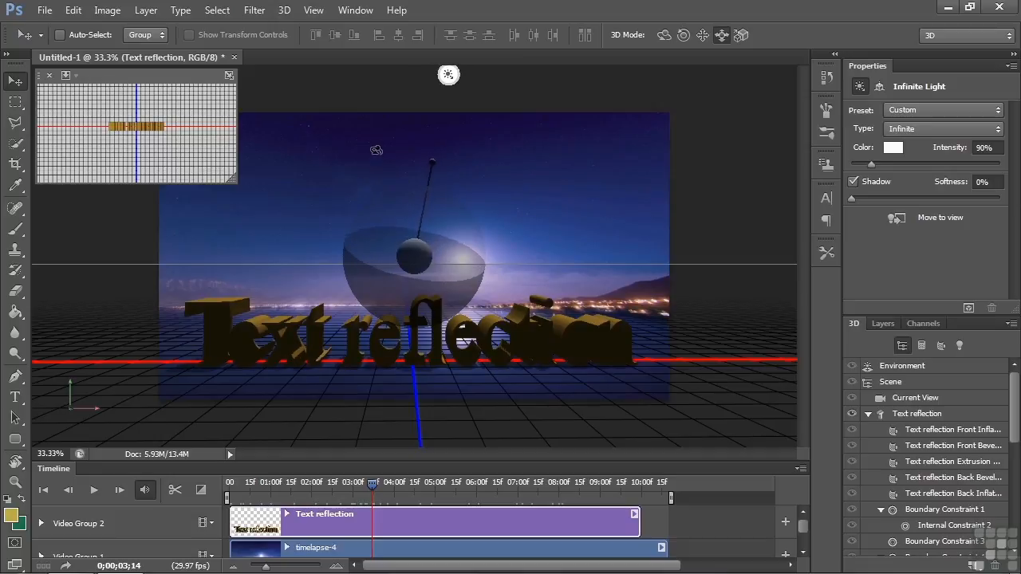
{"action": "mouse_move", "coordinate": [431, 284]}
{"action": "left_mouse_down"}
{"action": "mouse_move", "coordinate": [436, 165]}
{"action": "mouse_move", "coordinate": [437, 179]}
{"action": "mouse_move", "coordinate": [440, 164]}
{"action": "mouse_move", "coordinate": [458, 173]}
{"action": "mouse_move", "coordinate": [401, 165]}
{"action": "mouse_move", "coordinate": [434, 169]}
{"action": "mouse_move", "coordinate": [416, 165]}
{"action": "left_mouse_up"}
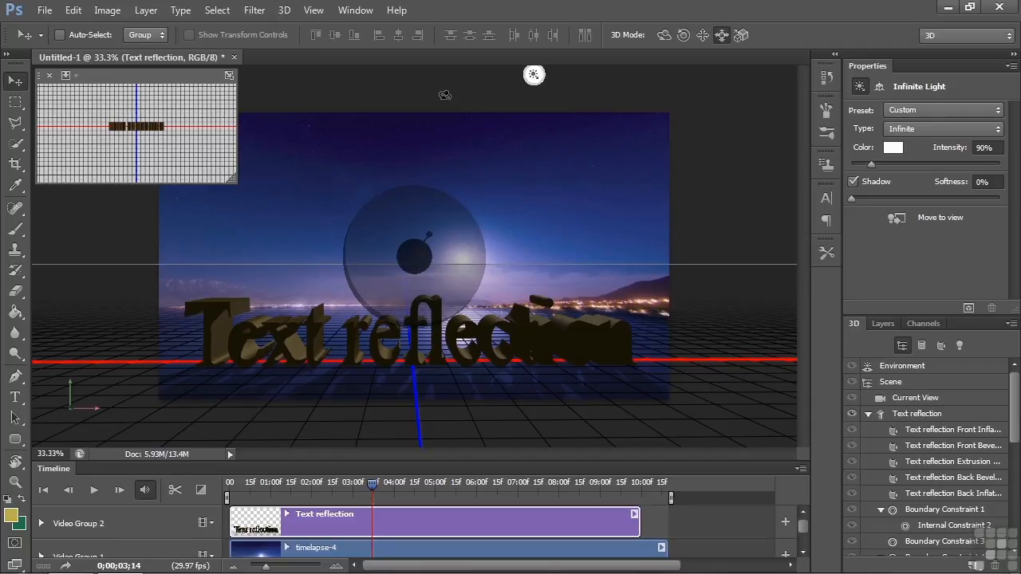
{"action": "left_click", "coordinate": [445, 98]}
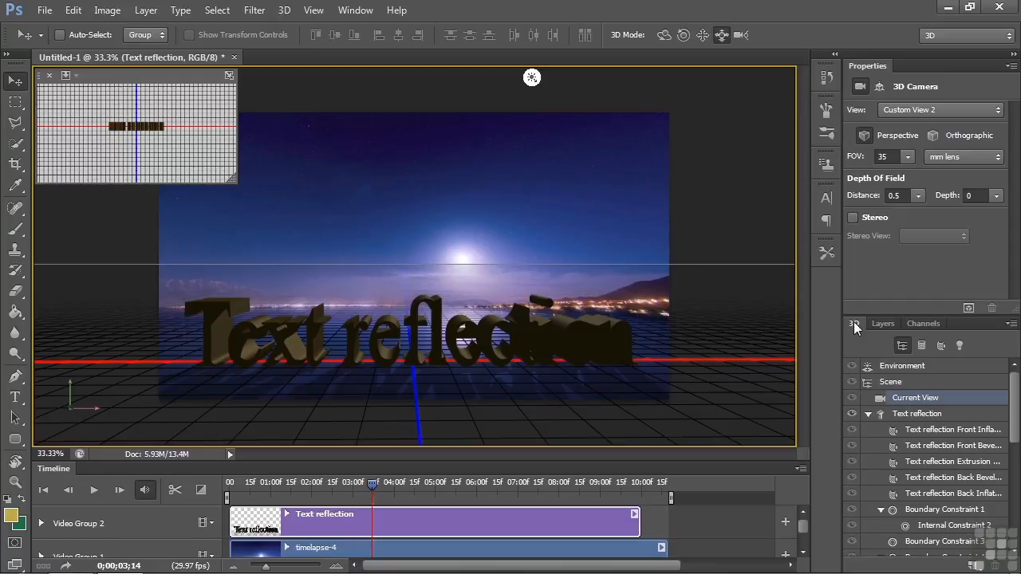
Step: Add a second infinite light in front of the text and set its intensity to 22%
{"action": "left_click", "coordinate": [975, 566]}
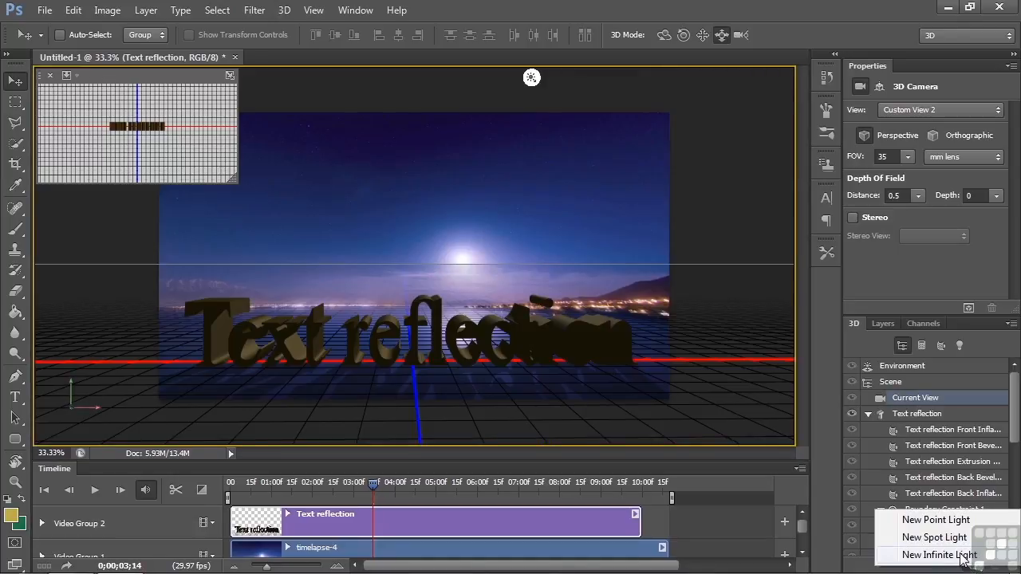
{"action": "left_click", "coordinate": [940, 555]}
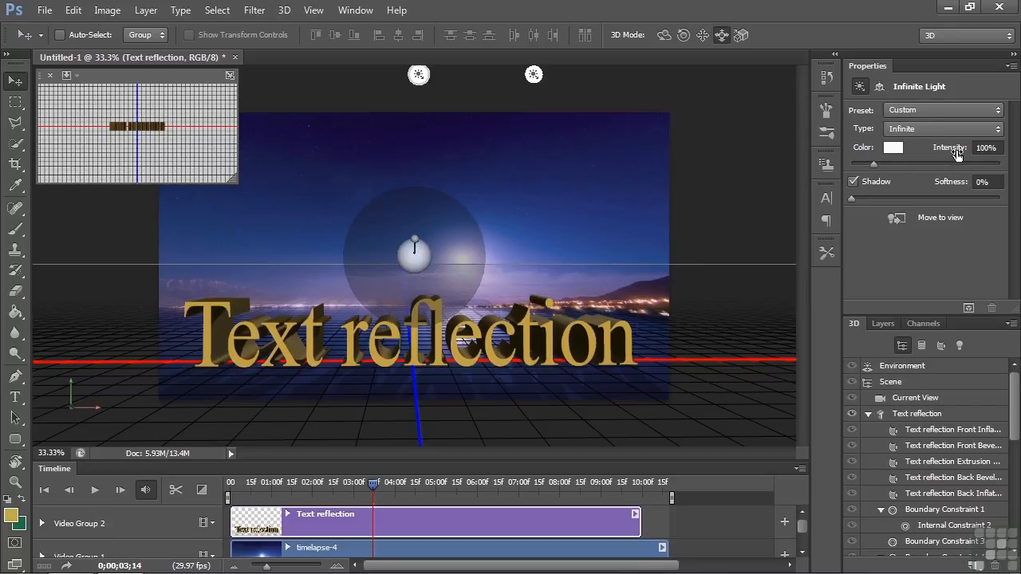
{"action": "left_click_drag", "start_coordinate": [873, 164], "coordinate": [856, 164]}
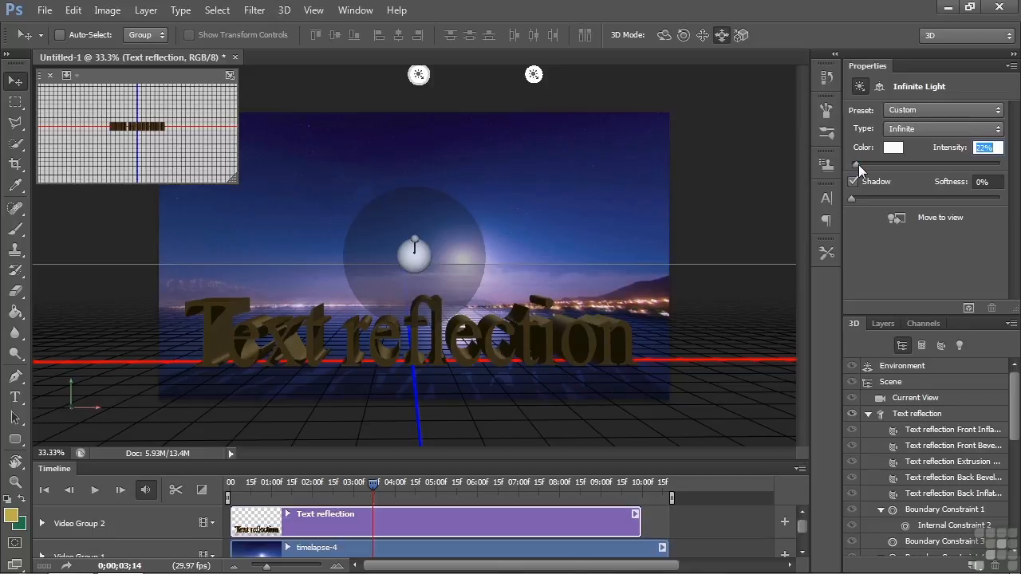
{"action": "left_click", "coordinate": [914, 398]}
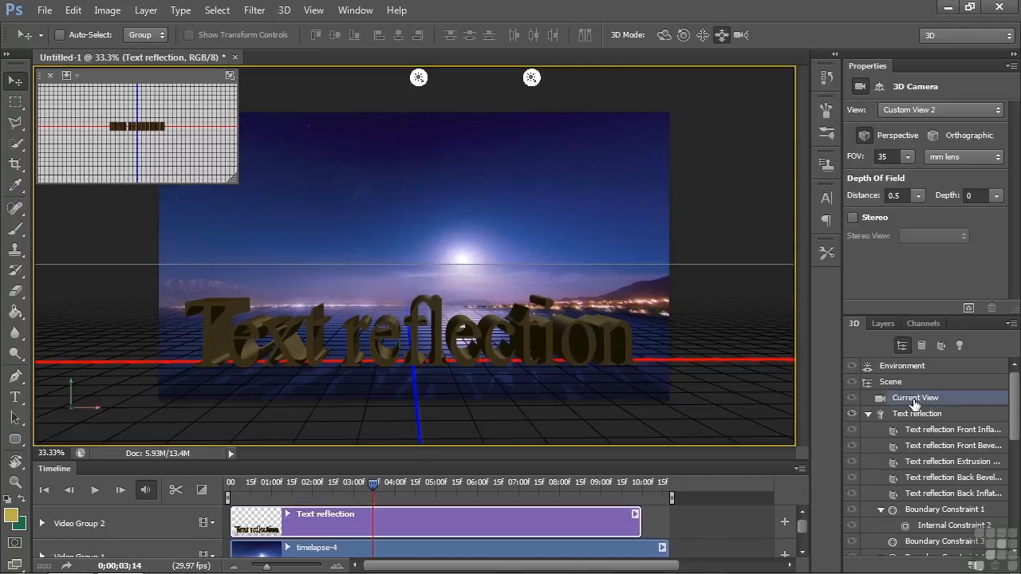
Step: Set the ground plane's reflections opacity to 56% in the 3D environment settings
{"action": "left_click", "coordinate": [914, 368]}
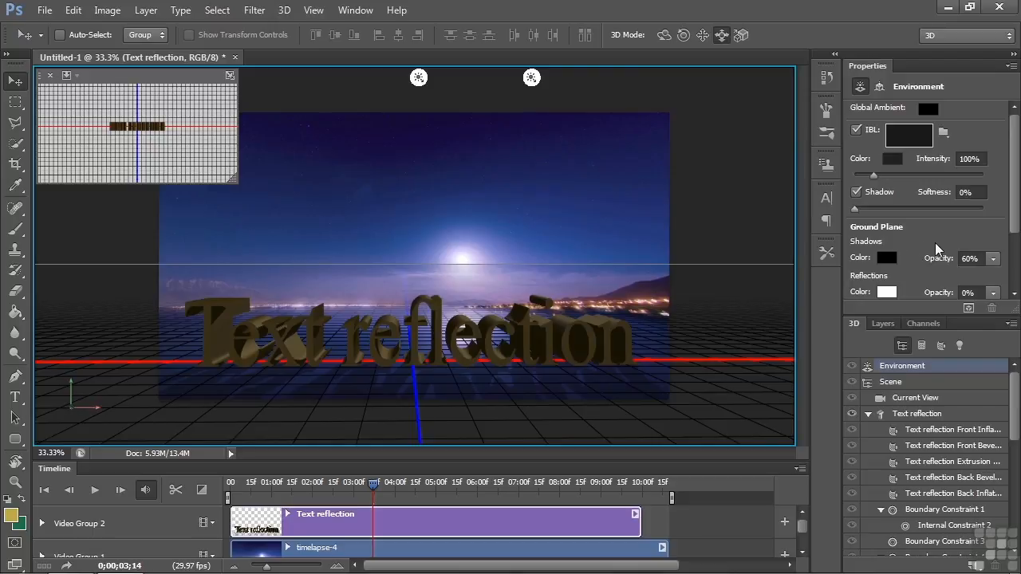
{"action": "scroll", "coordinate": [885, 212], "scroll_direction": "down", "scroll_amount": 3}
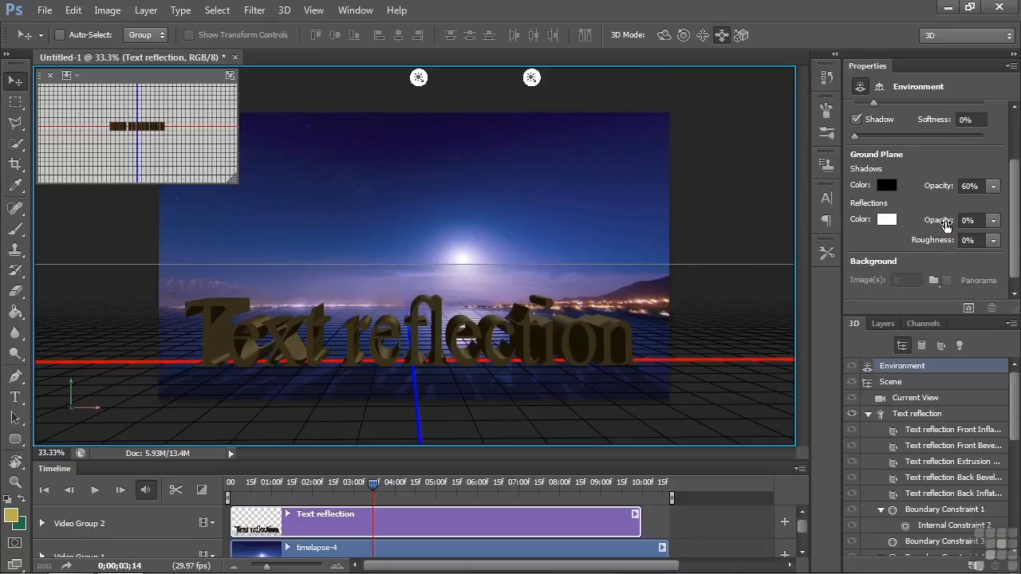
{"action": "left_click", "coordinate": [993, 240]}
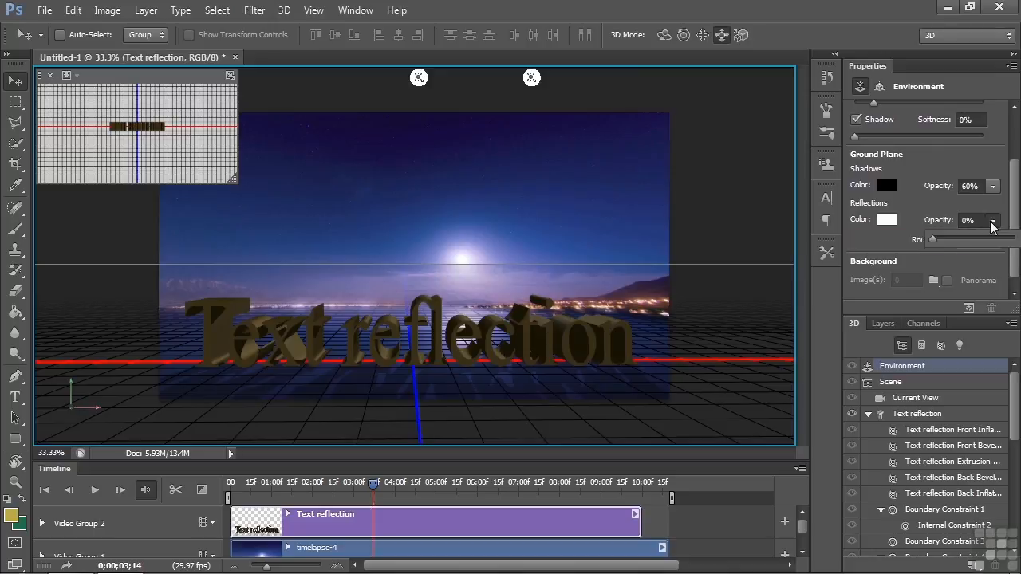
{"action": "left_click_drag", "start_coordinate": [932, 242], "coordinate": [977, 232]}
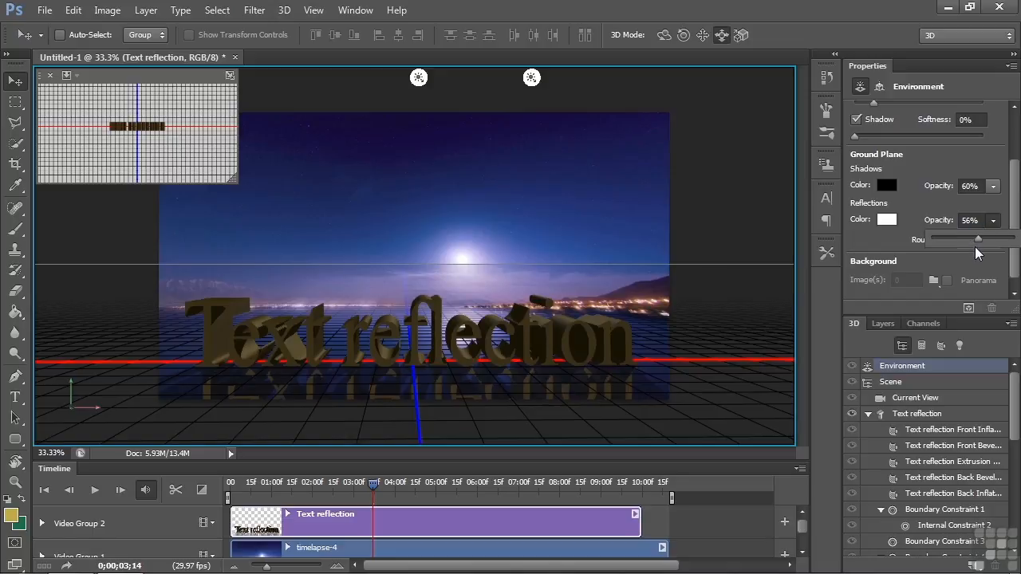
Step: Set the ground plane's reflection roughness to 18% and run a test render of the scene, stopping it before it completes
{"action": "left_click", "coordinate": [885, 239]}
{"action": "left_click", "coordinate": [993, 240]}
{"action": "left_click_drag", "start_coordinate": [933, 257], "coordinate": [942, 256]}
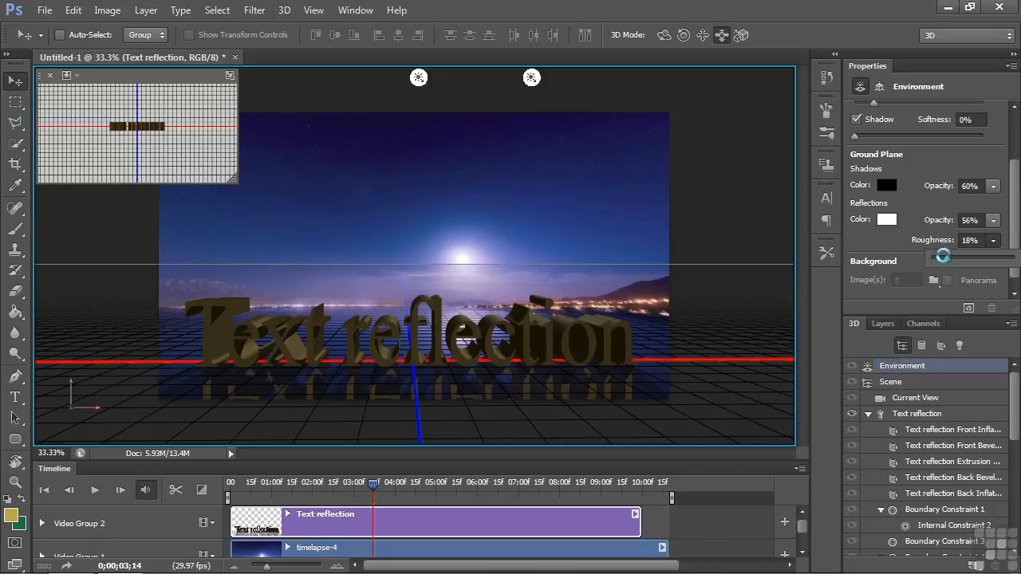
{"action": "left_click", "coordinate": [878, 243]}
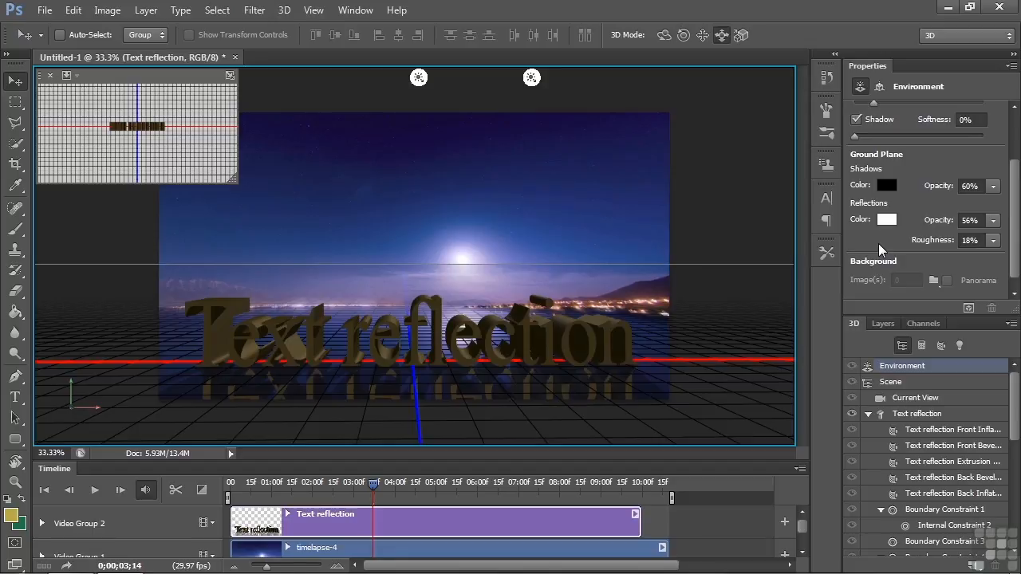
{"action": "left_click", "coordinate": [968, 309]}
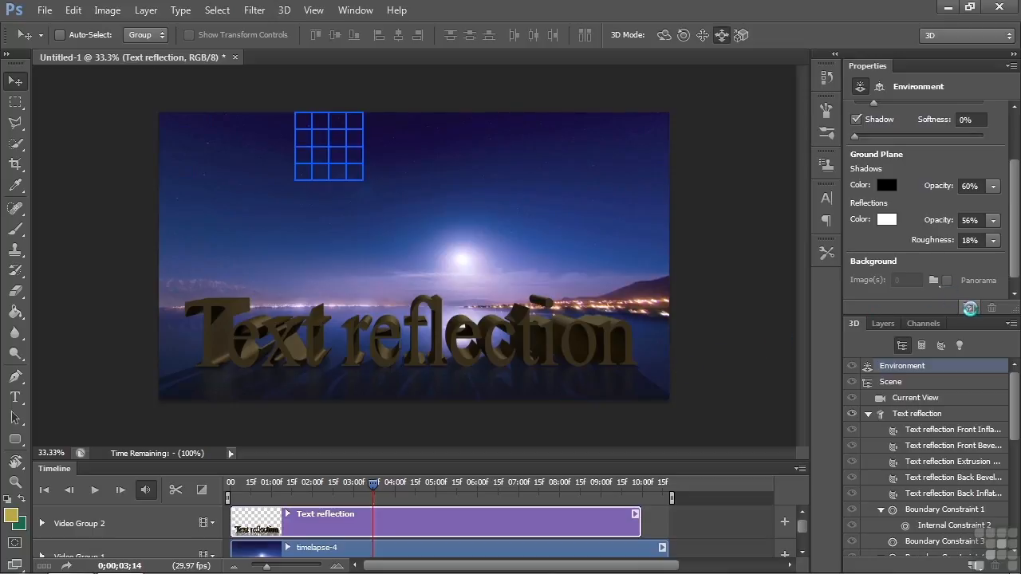
{"action": "left_click", "coordinate": [970, 308]}
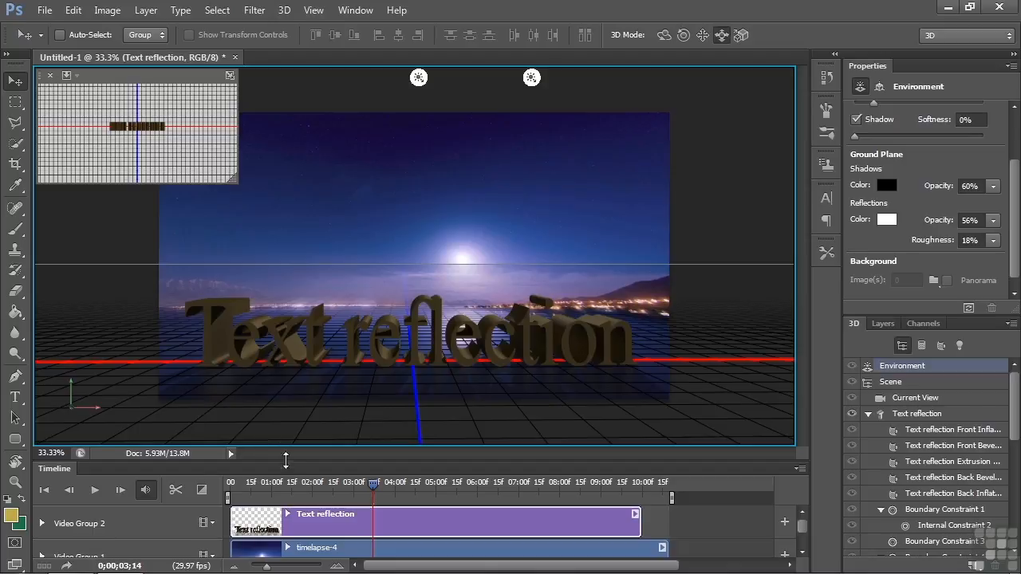
Step: Enlarge the timeline and enable keyframe animation for Infinite Light 1 of the text layer at 0;00;00;00
{"action": "left_click_drag", "start_coordinate": [289, 461], "coordinate": [293, 378]}
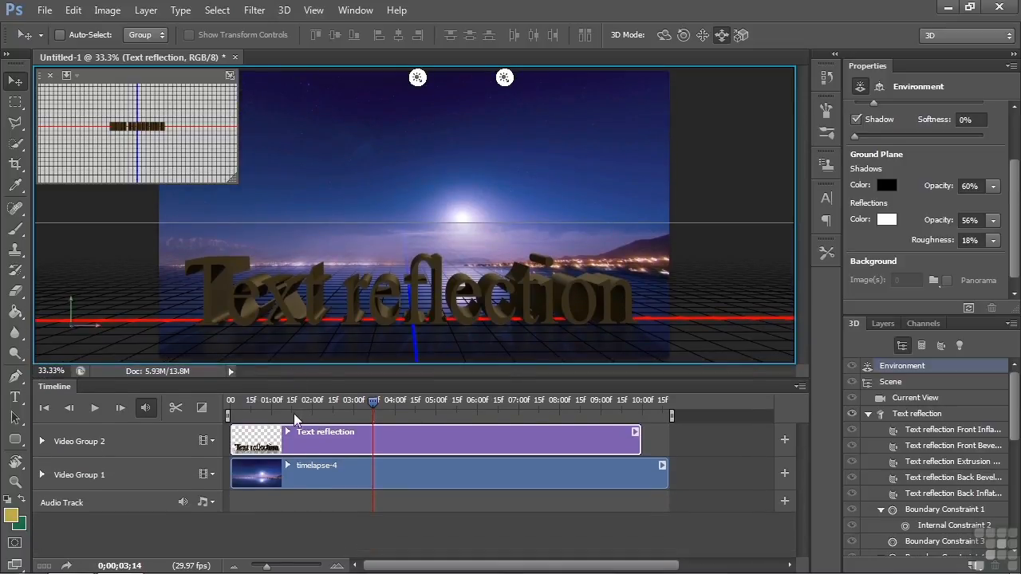
{"action": "left_click", "coordinate": [42, 441]}
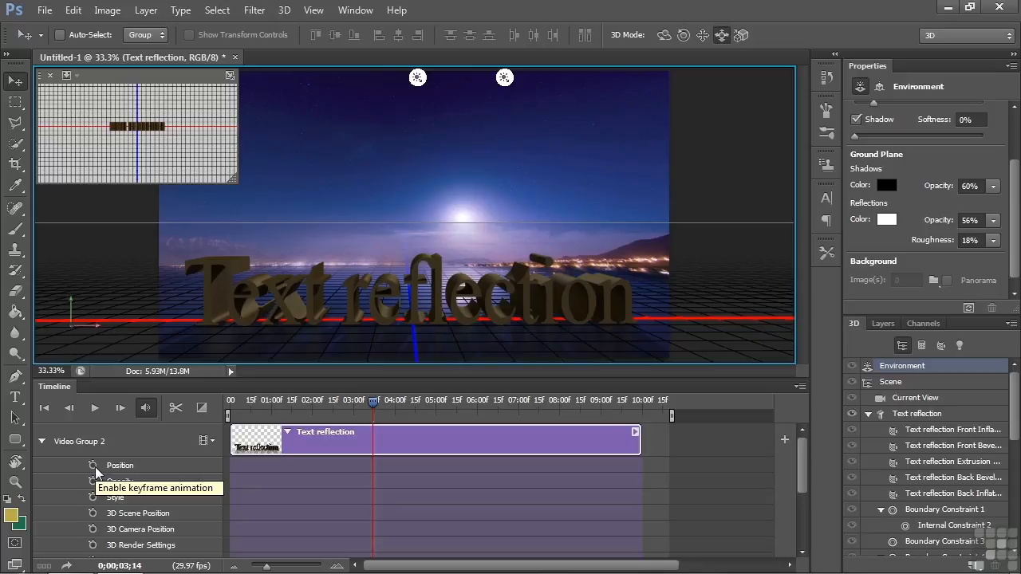
{"action": "left_click_drag", "start_coordinate": [373, 408], "coordinate": [205, 414]}
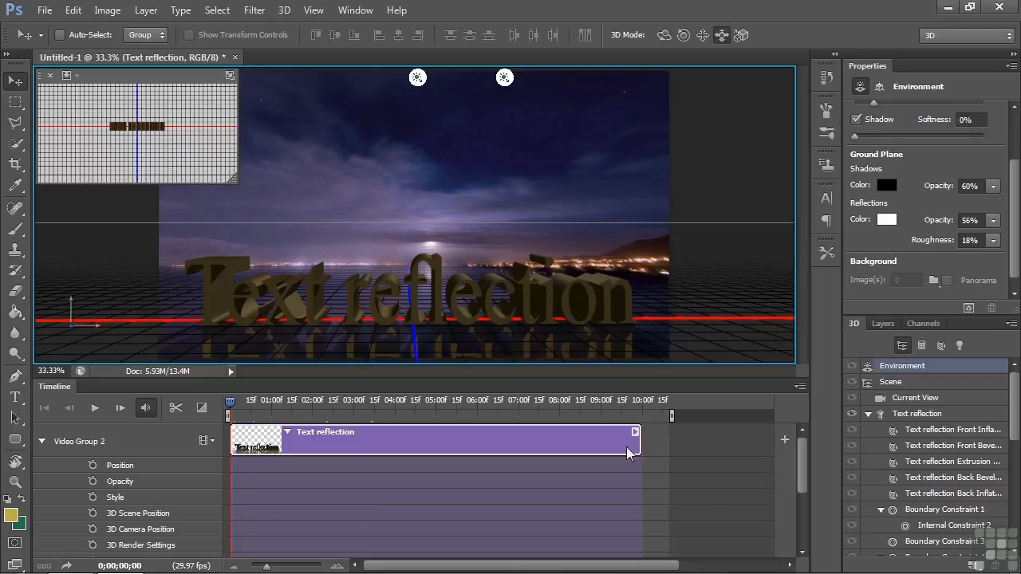
{"action": "left_click_drag", "start_coordinate": [799, 457], "coordinate": [794, 496]}
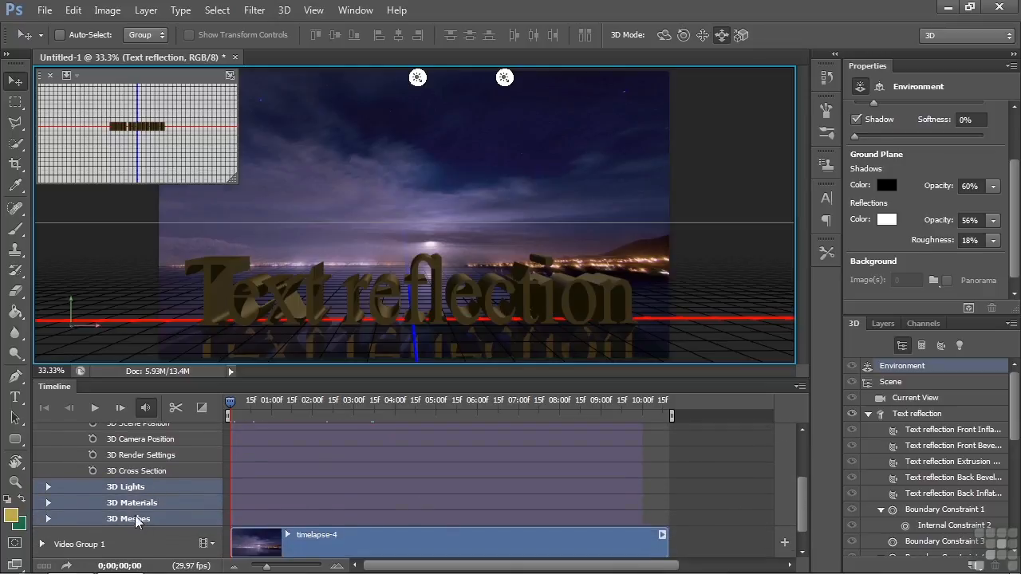
{"action": "left_click", "coordinate": [48, 487]}
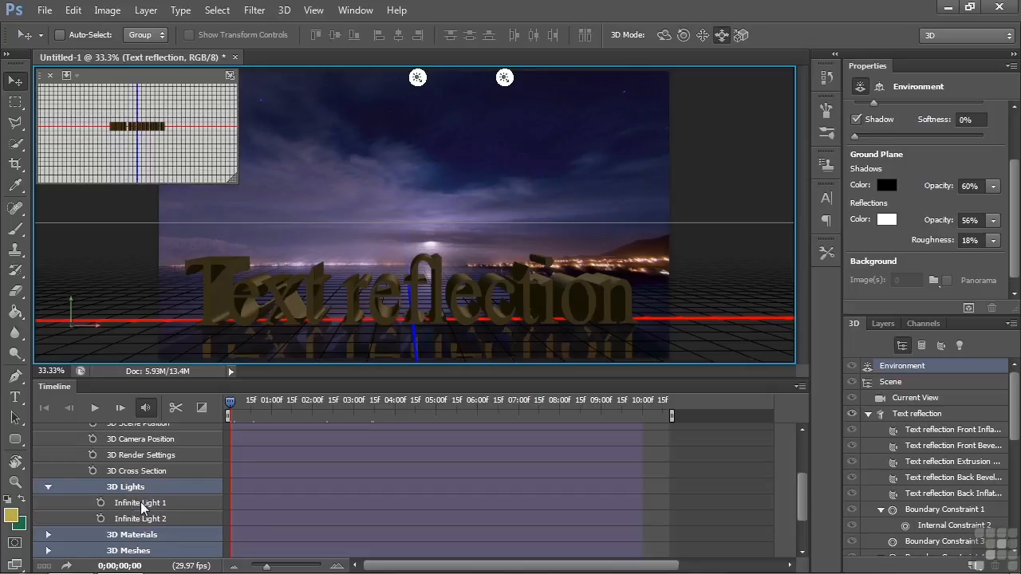
{"action": "left_click", "coordinate": [101, 503]}
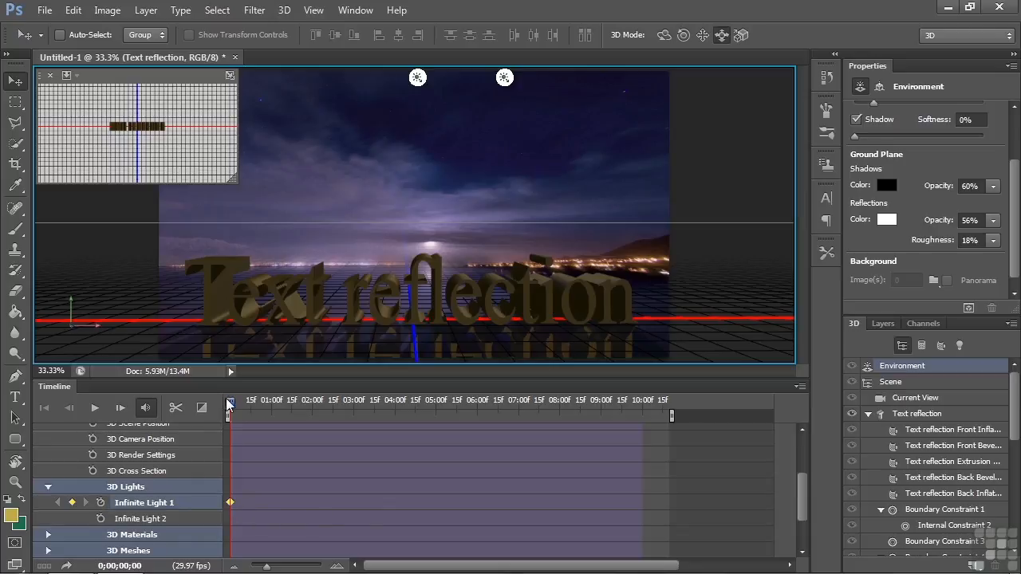
Step: Move the playhead to 0;00;09;27 and rotate Infinite Light 1 so its direction follows the moon's position at the end of the clip
{"action": "left_click", "coordinate": [353, 407]}
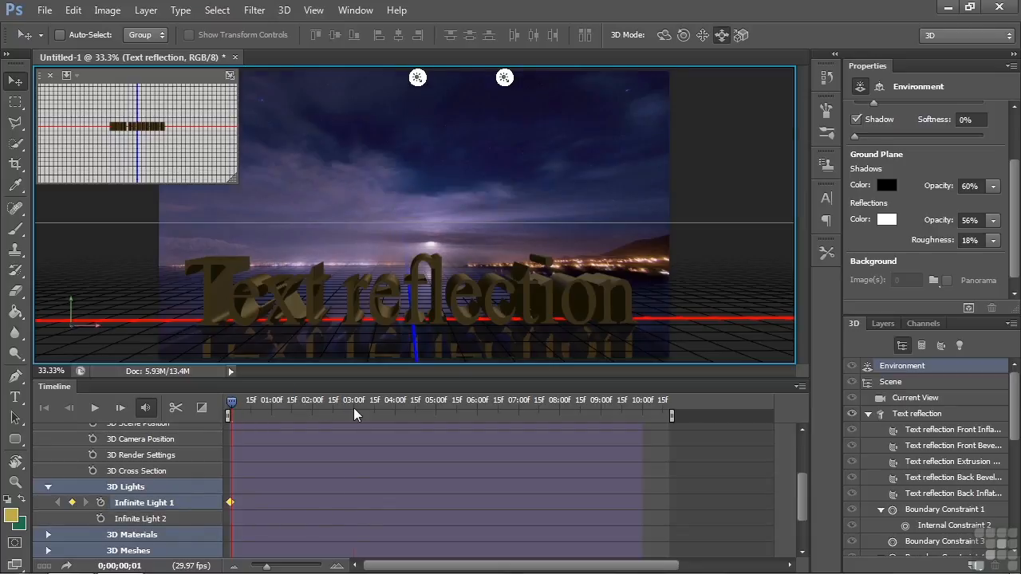
{"action": "left_click_drag", "start_coordinate": [353, 408], "coordinate": [637, 400]}
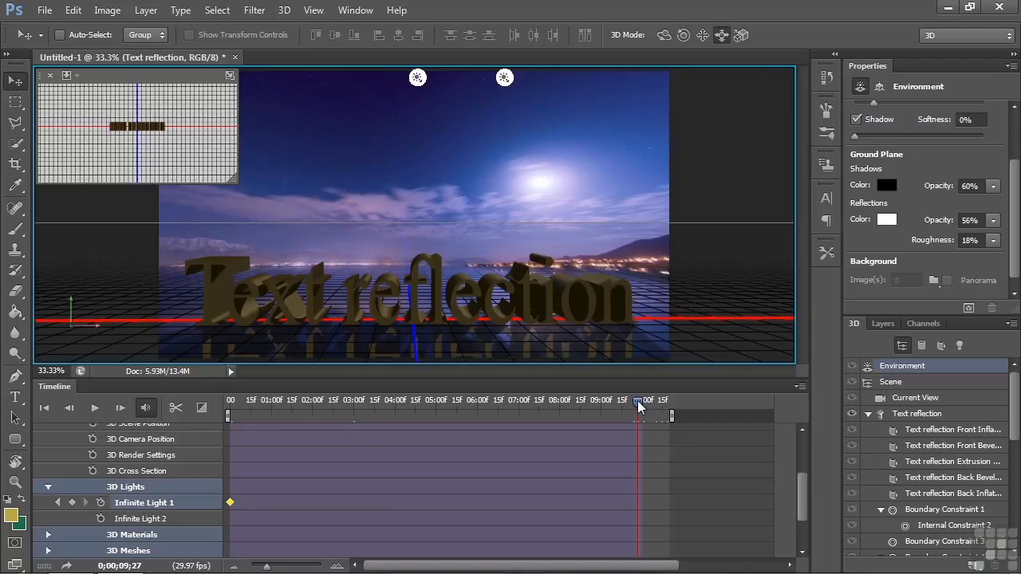
{"action": "mouse_move", "coordinate": [637, 401]}
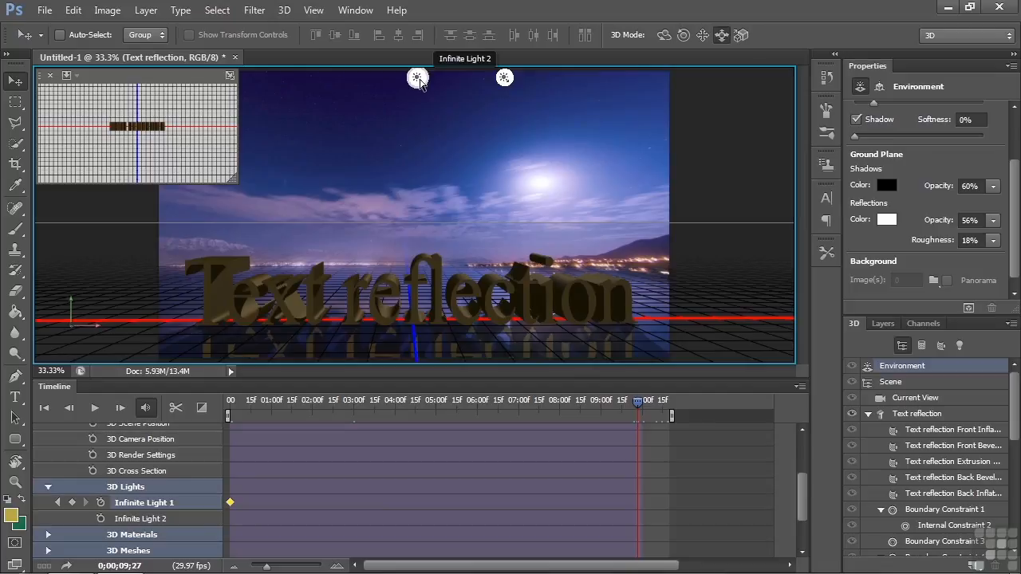
{"action": "left_click", "coordinate": [504, 78]}
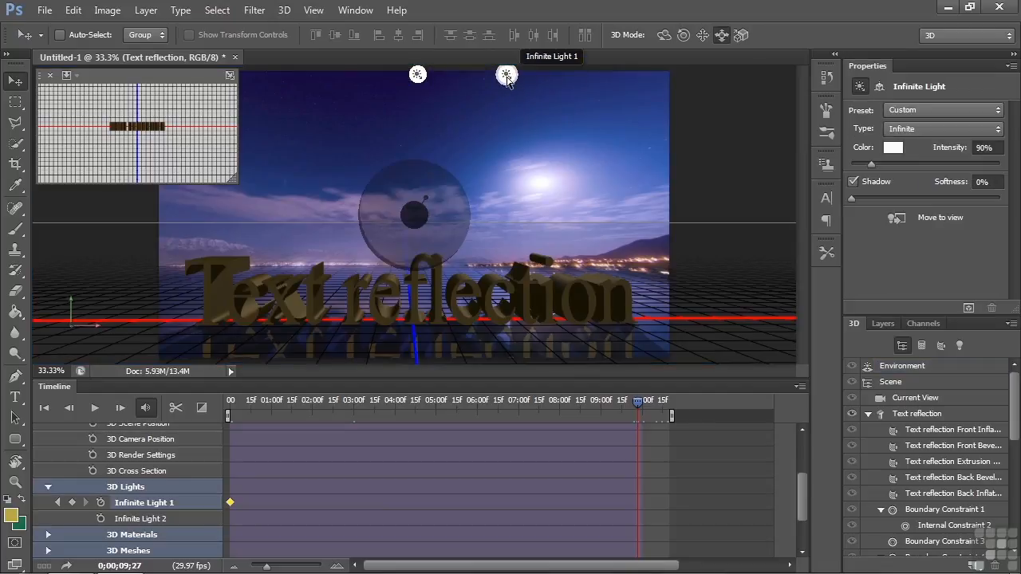
{"action": "mouse_move", "coordinate": [430, 184]}
{"action": "left_mouse_down"}
{"action": "mouse_move", "coordinate": [438, 188]}
{"action": "mouse_move", "coordinate": [389, 173]}
{"action": "mouse_move", "coordinate": [420, 186]}
{"action": "mouse_move", "coordinate": [401, 180]}
{"action": "left_mouse_up"}
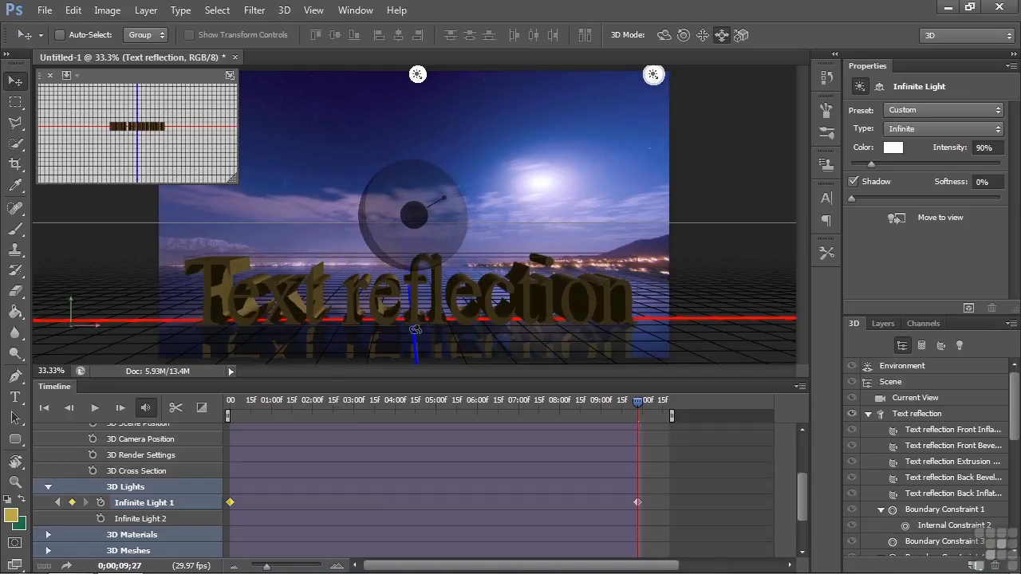
Step: Scrub through the first two seconds of the timeline to examine how the animated light changes on the text
{"action": "left_click", "coordinate": [231, 403]}
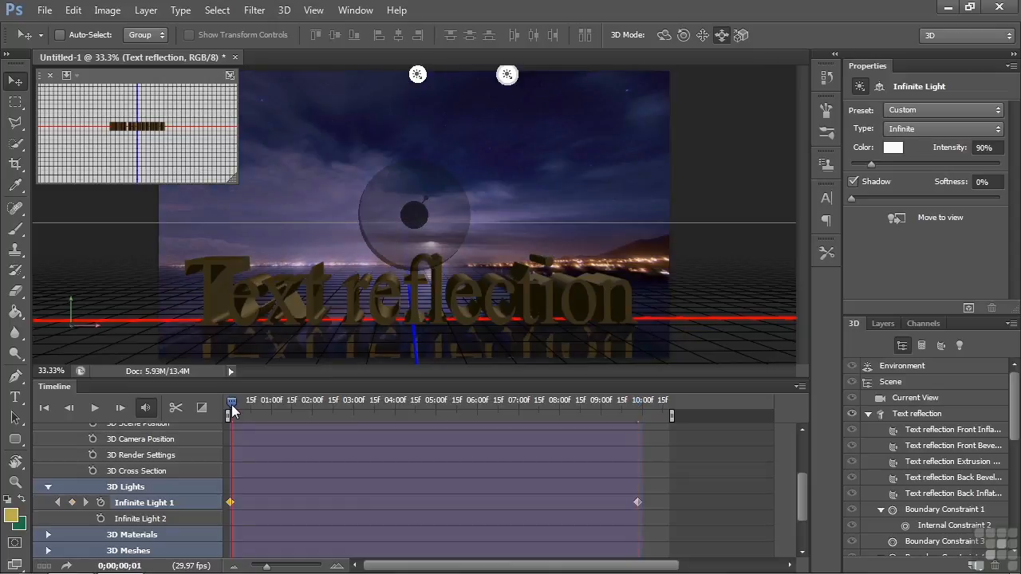
{"action": "mouse_move", "coordinate": [231, 405]}
{"action": "left_mouse_down"}
{"action": "mouse_move", "coordinate": [381, 402]}
{"action": "mouse_move", "coordinate": [224, 399]}
{"action": "mouse_move", "coordinate": [249, 402]}
{"action": "left_mouse_up"}
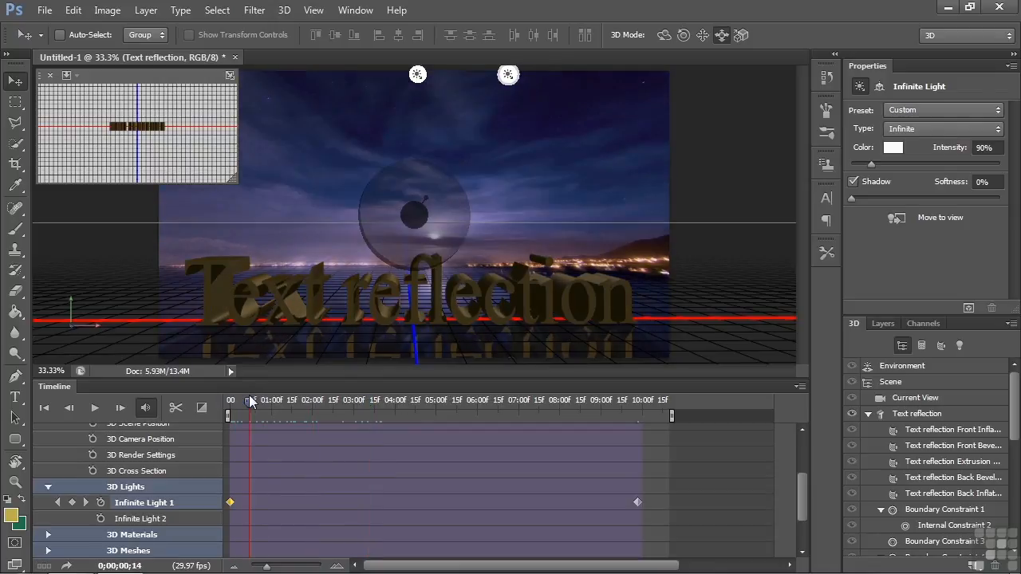
{"action": "left_click", "coordinate": [922, 398]}
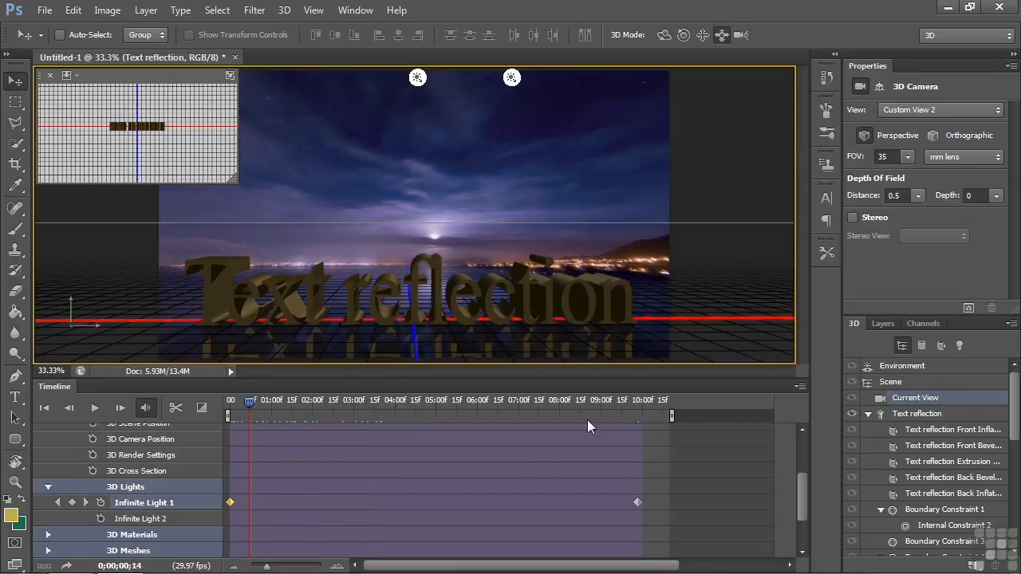
{"action": "left_click", "coordinate": [913, 413]}
{"action": "left_click_drag", "start_coordinate": [249, 404], "coordinate": [303, 407]}
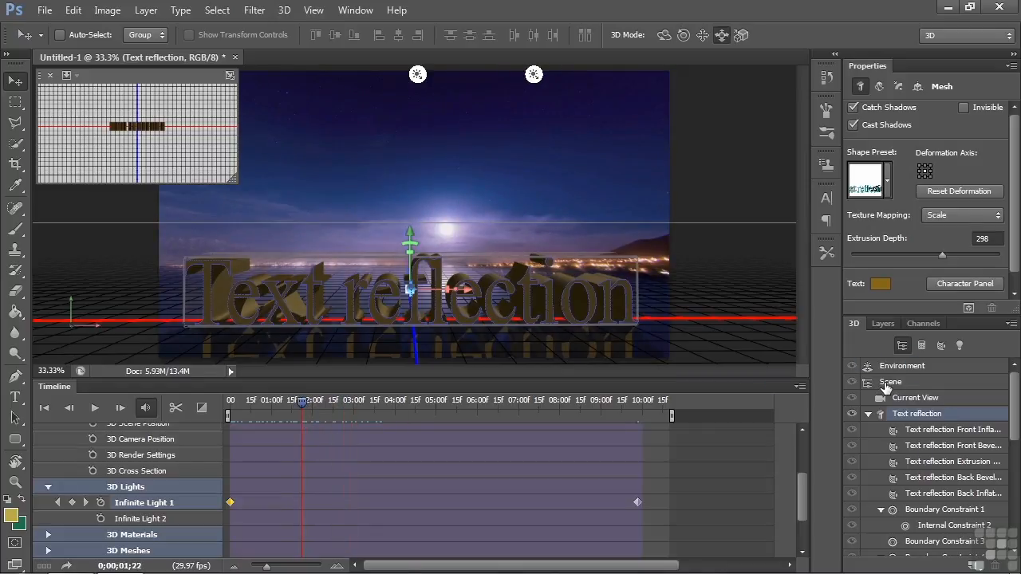
{"action": "left_click", "coordinate": [908, 397]}
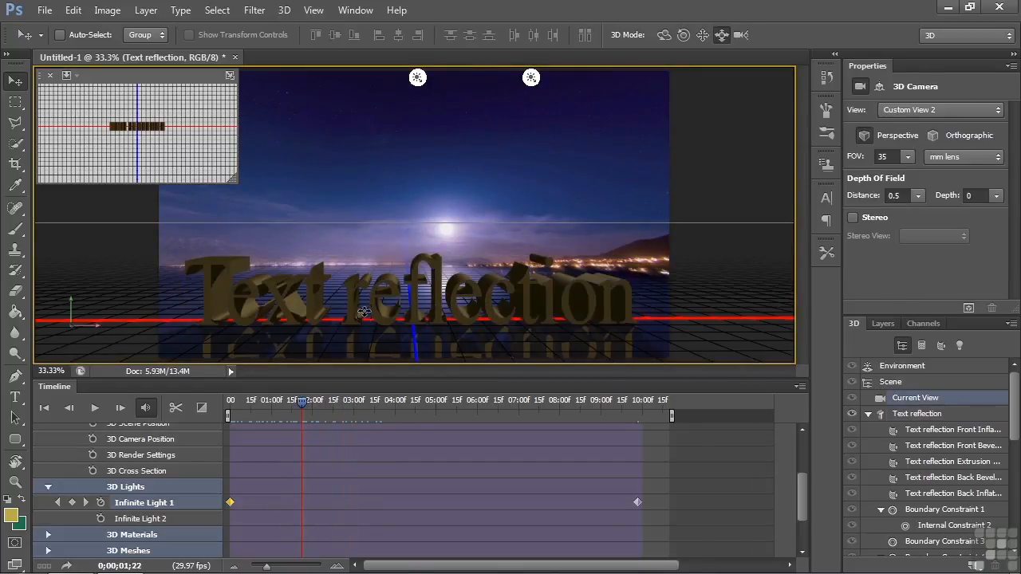
Step: Enable keyframe animation for the Text reflection mesh at 0;00;00;00 and rotate the text around its Y axis, bringing its left end forward
{"action": "left_click_drag", "start_coordinate": [303, 404], "coordinate": [228, 403]}
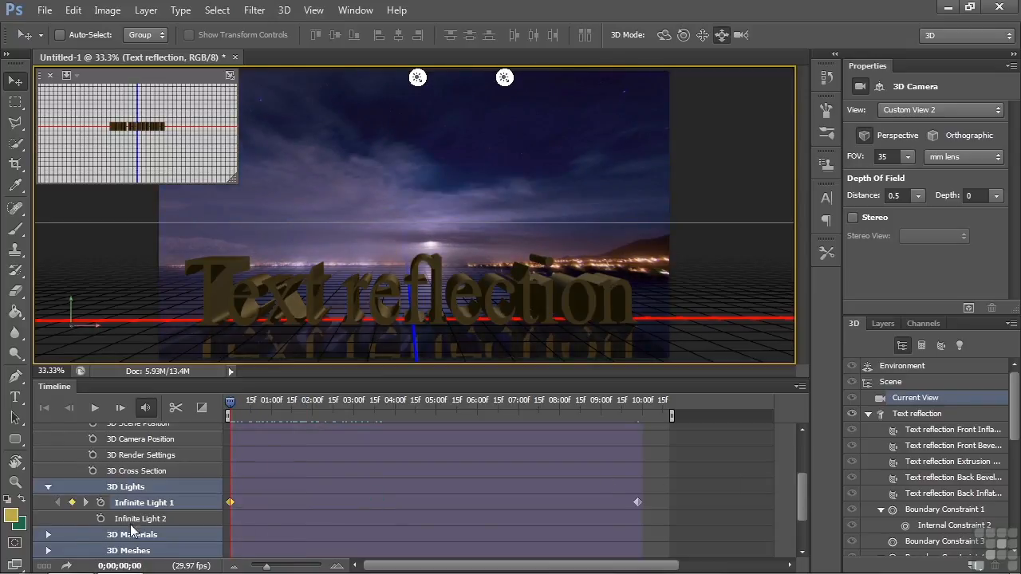
{"action": "left_click", "coordinate": [47, 488]}
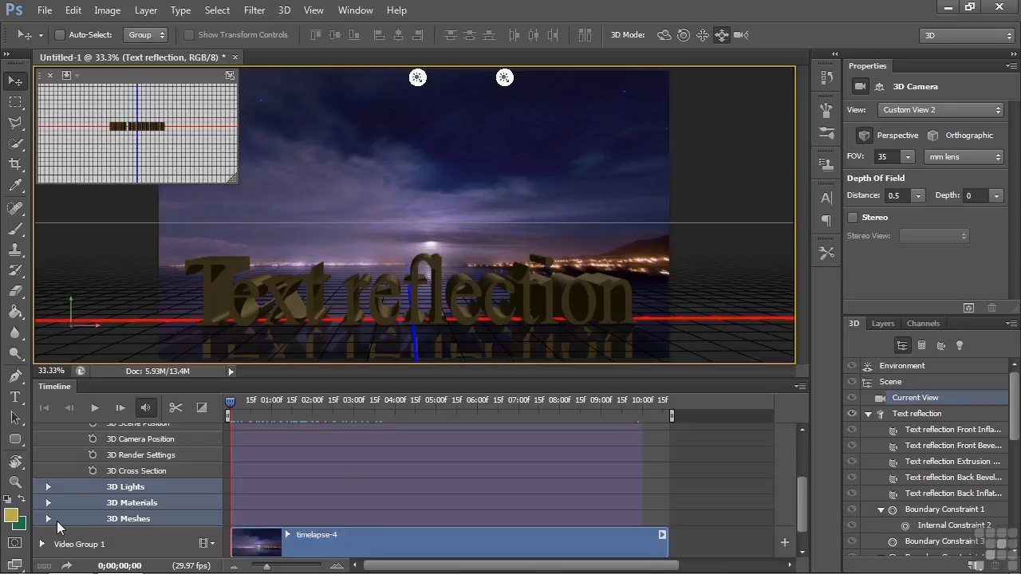
{"action": "left_click", "coordinate": [47, 519]}
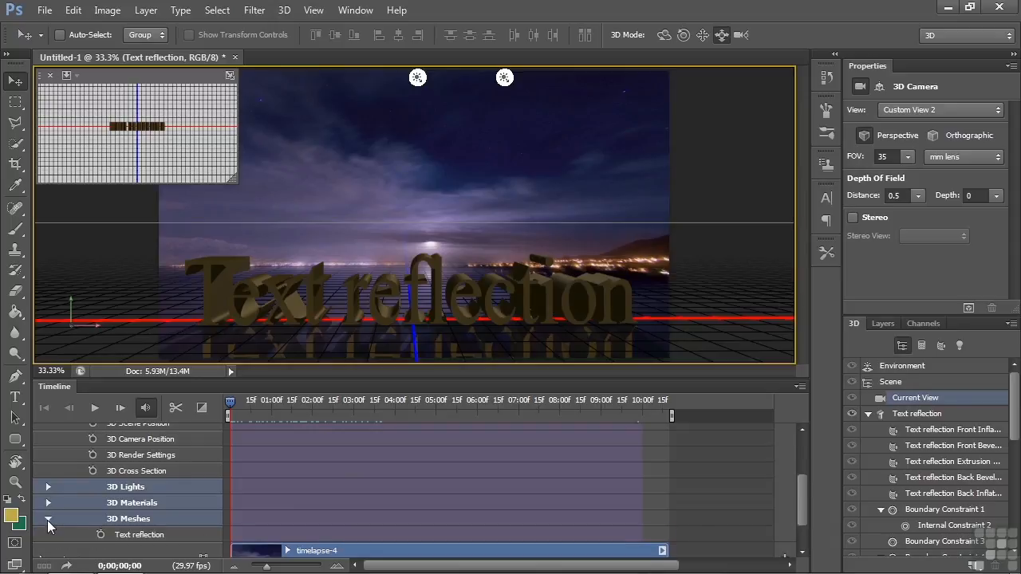
{"action": "left_click", "coordinate": [99, 536]}
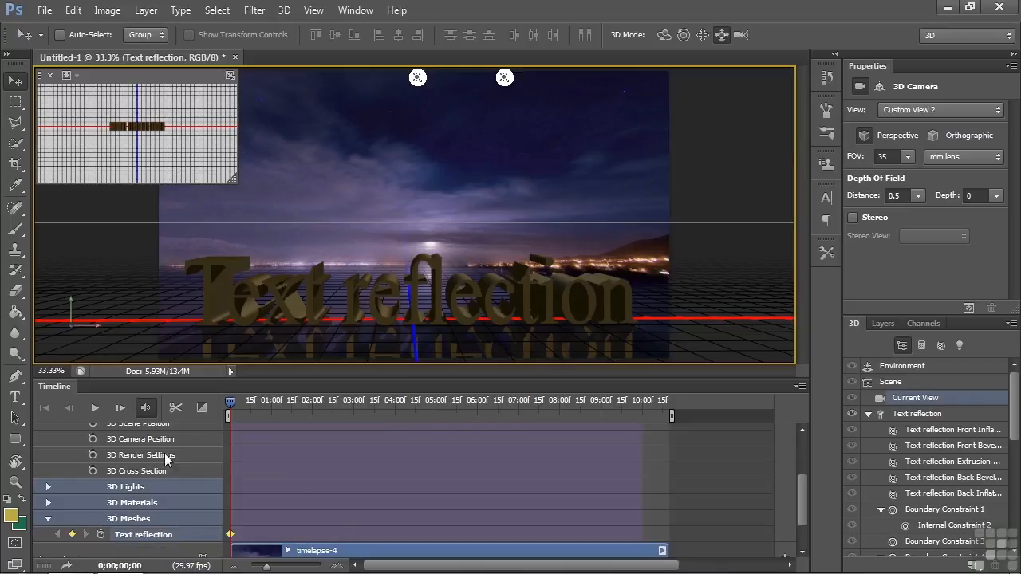
{"action": "left_click", "coordinate": [427, 297]}
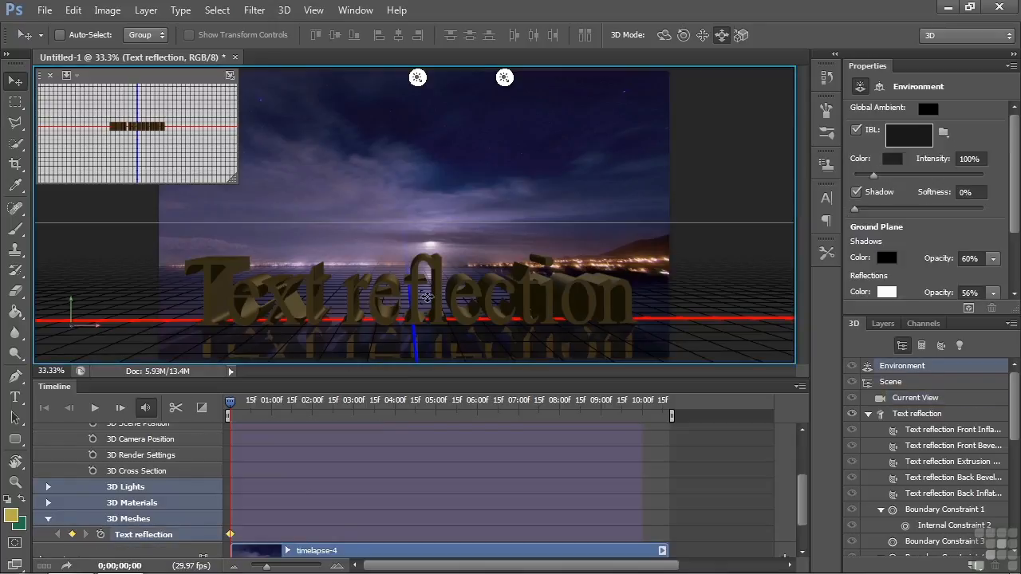
{"action": "left_click", "coordinate": [417, 295]}
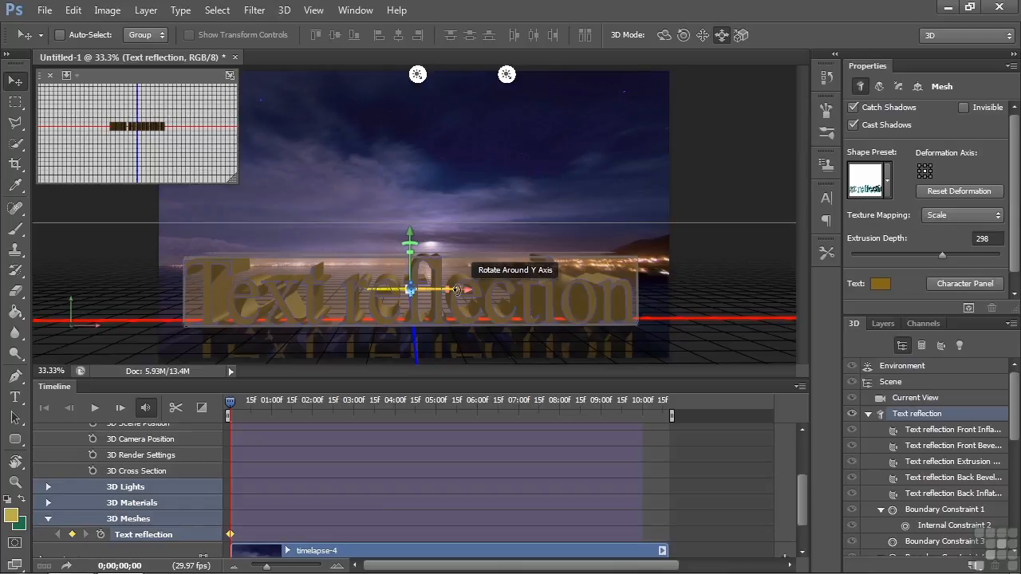
{"action": "left_click_drag", "start_coordinate": [456, 289], "coordinate": [396, 301]}
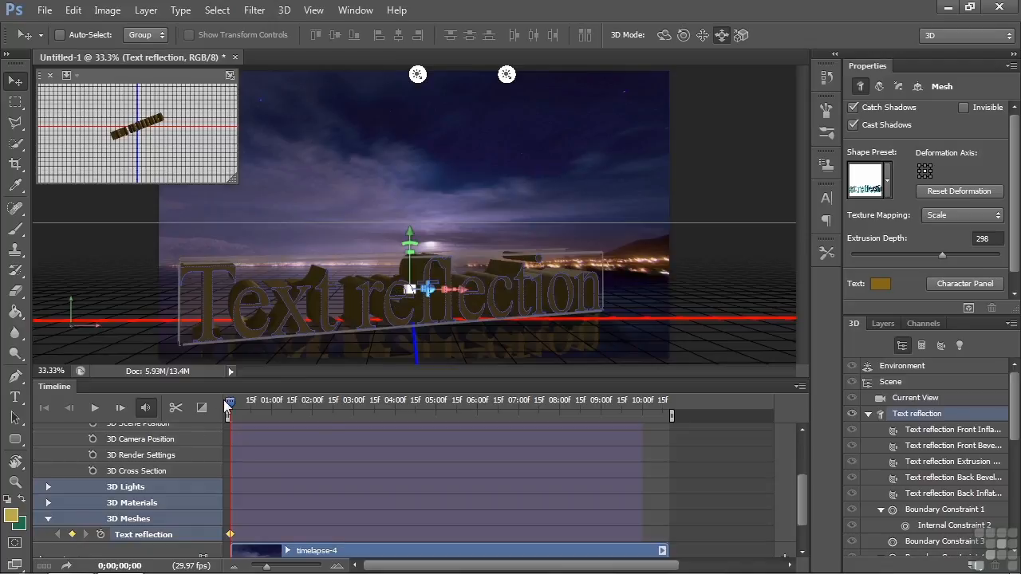
Step: Move the playhead to 0;00;09;25 and rotate the text around its Y axis the opposite way, bringing its right end forward
{"action": "left_click_drag", "start_coordinate": [229, 405], "coordinate": [634, 402]}
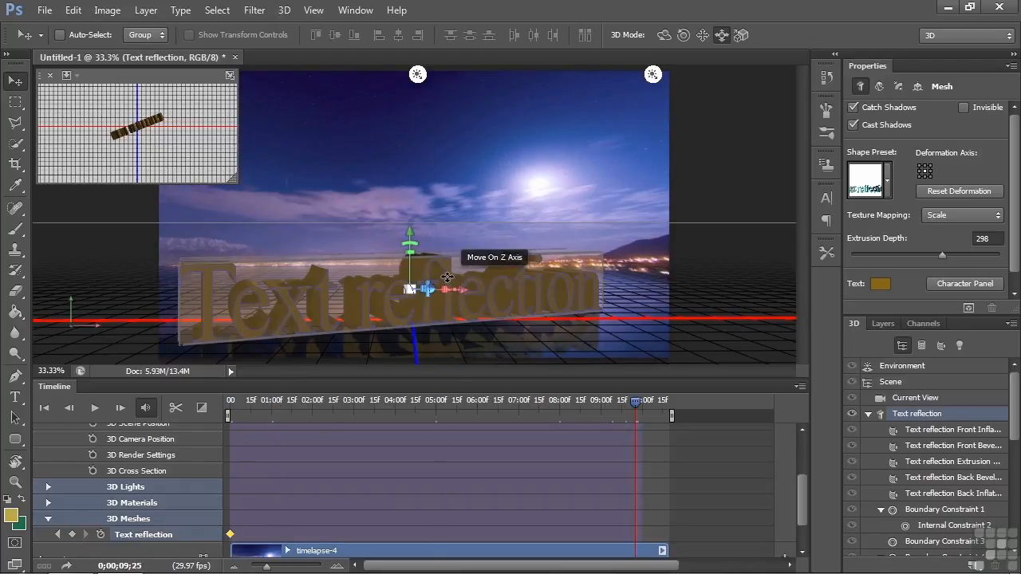
{"action": "left_click_drag", "start_coordinate": [455, 290], "coordinate": [603, 298]}
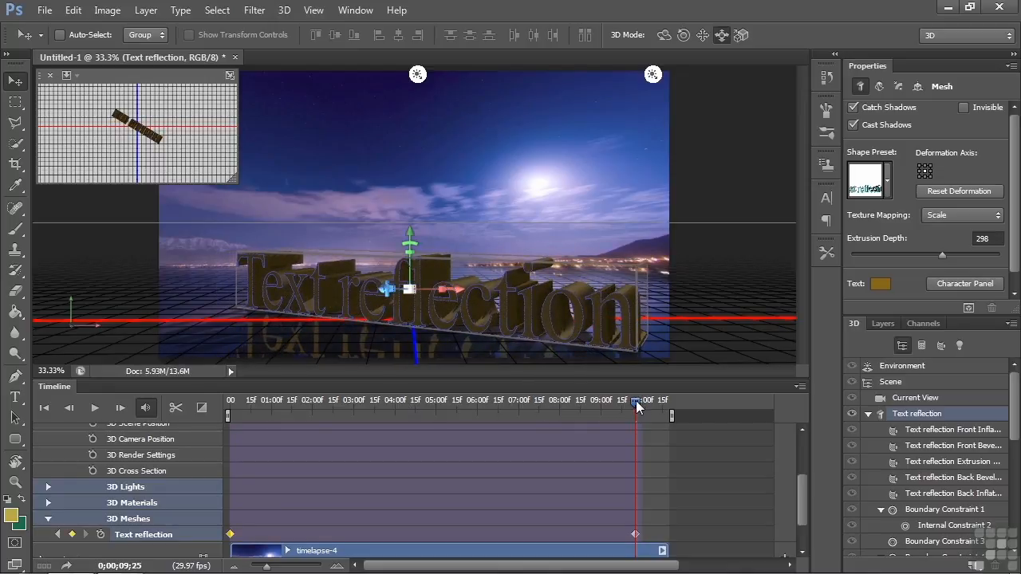
Step: Scrub the text and light animation from the start and run a brief test render at 0;00;06;06
{"action": "left_click_drag", "start_coordinate": [634, 401], "coordinate": [597, 401]}
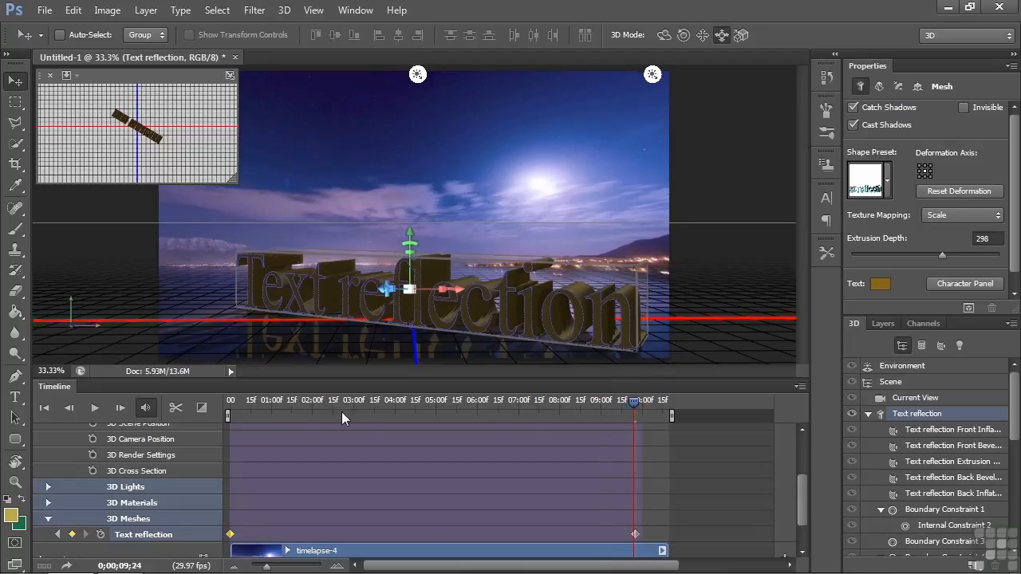
{"action": "left_click_drag", "start_coordinate": [240, 406], "coordinate": [226, 406]}
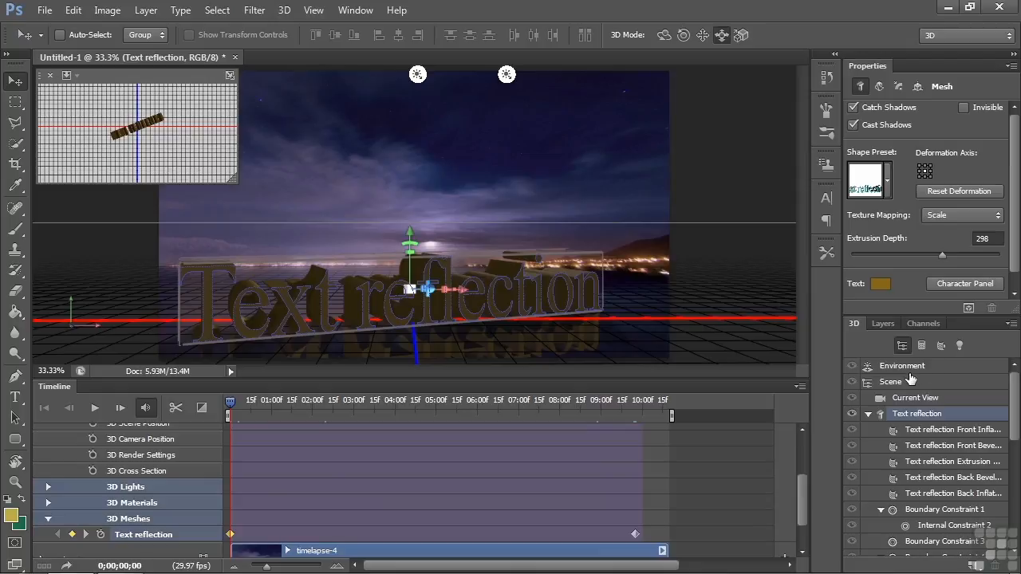
{"action": "left_click", "coordinate": [906, 398]}
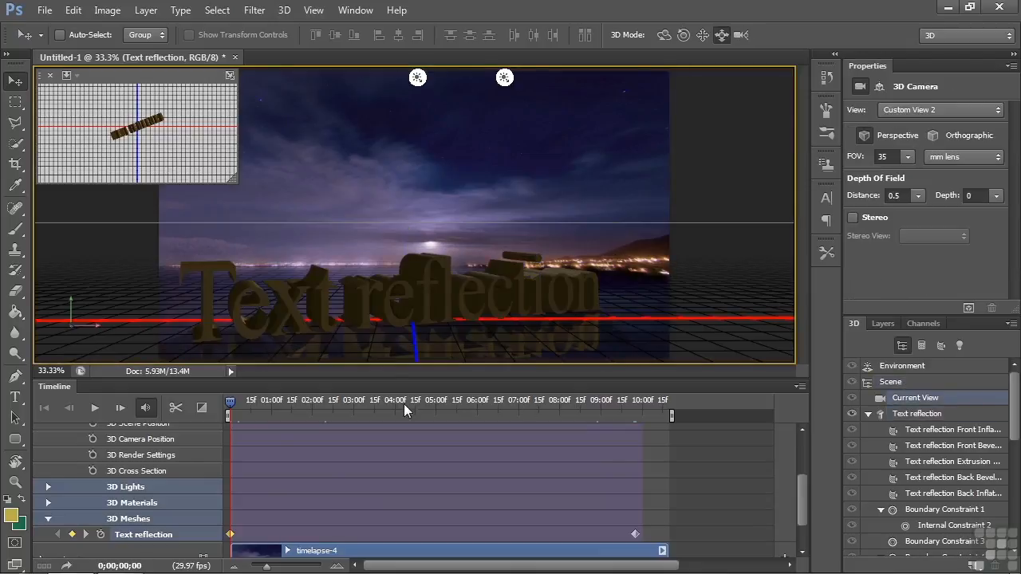
{"action": "left_click_drag", "start_coordinate": [228, 408], "coordinate": [484, 409]}
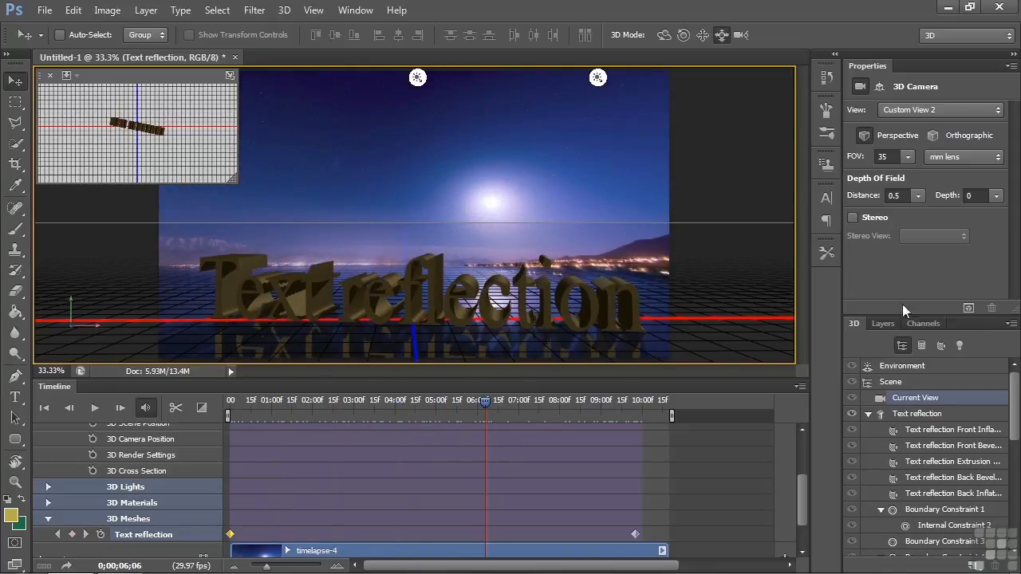
{"action": "left_click", "coordinate": [968, 308]}
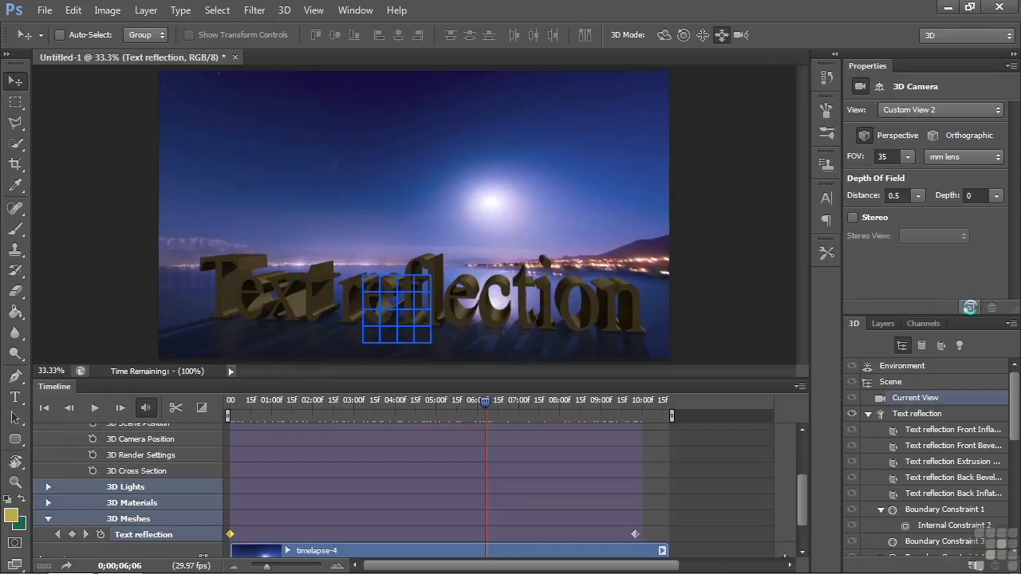
{"action": "left_click", "coordinate": [969, 306]}
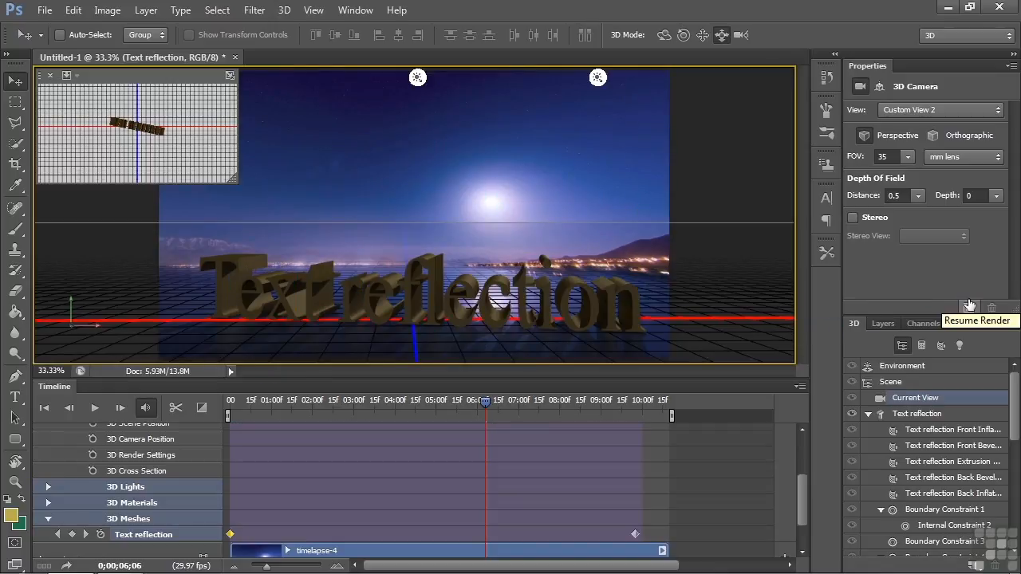